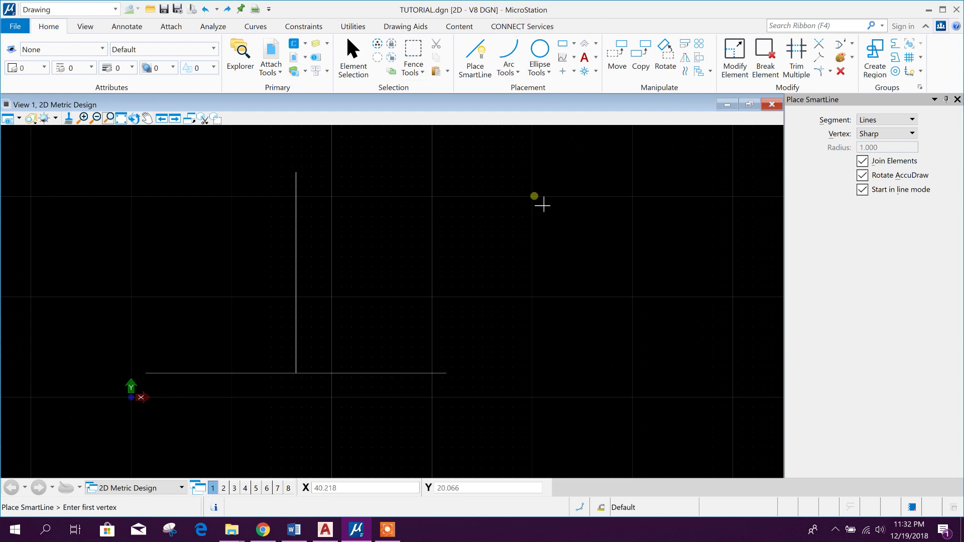
- Drop down the Ellipse Tools list to reveal Place Circle and Place Ellipse
left_click(542, 68)
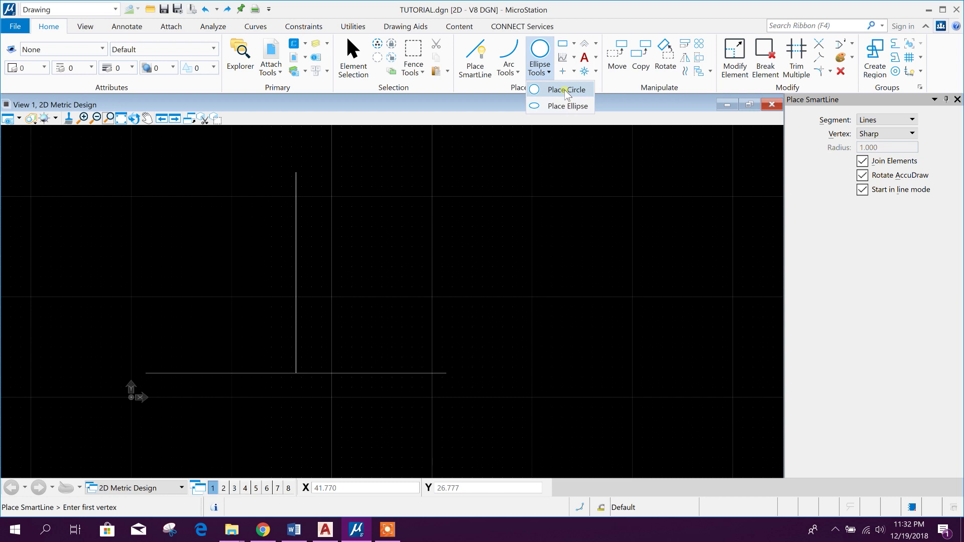
- Draw a circle of diameter 30 centred on the corner where the two lines meet
left_click(566, 90)
scroll(295, 404, "up", 2)
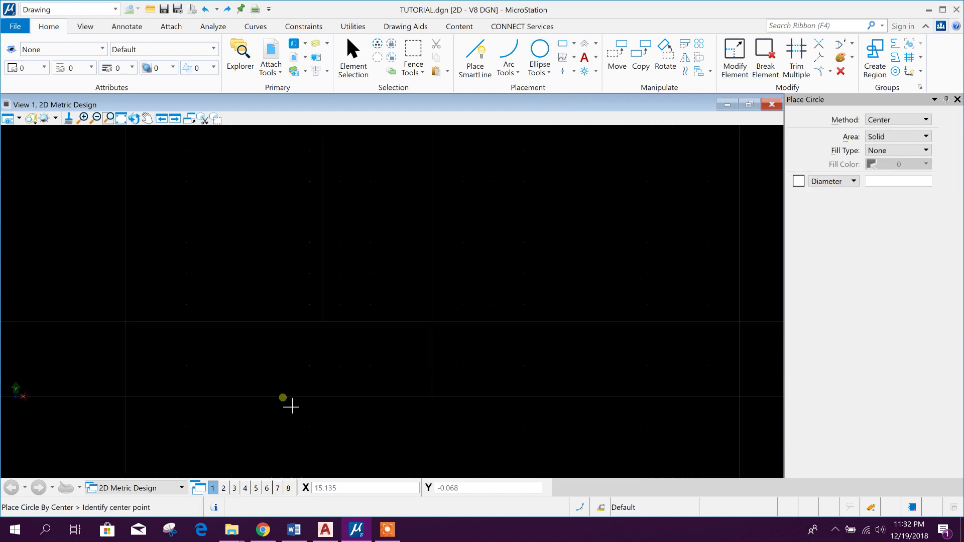
left_click(325, 323)
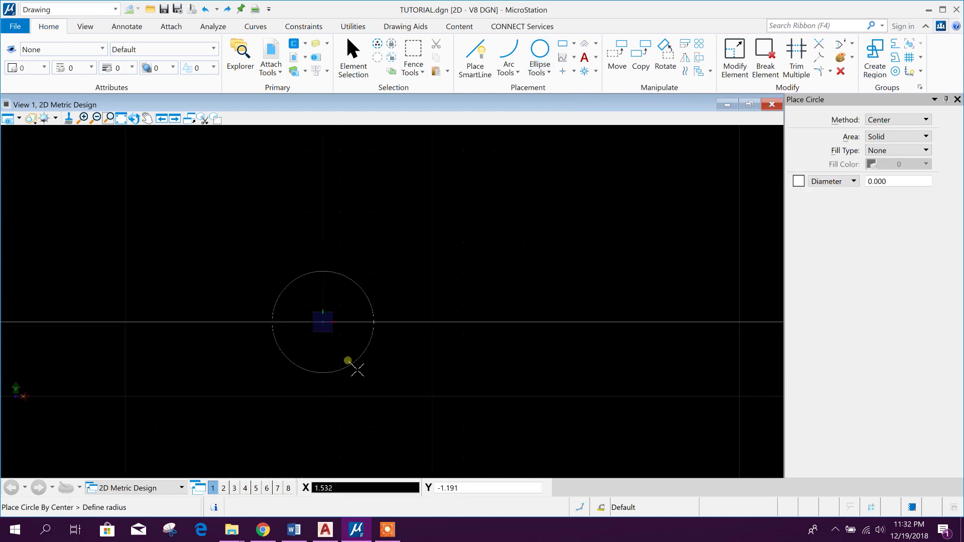
scroll(323, 387, "down", 2)
type("30")
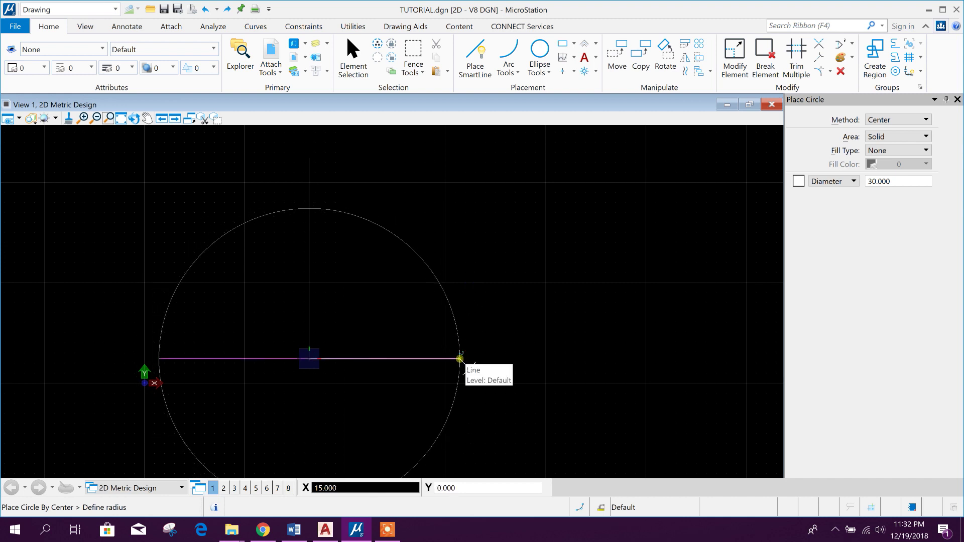
left_click(460, 359)
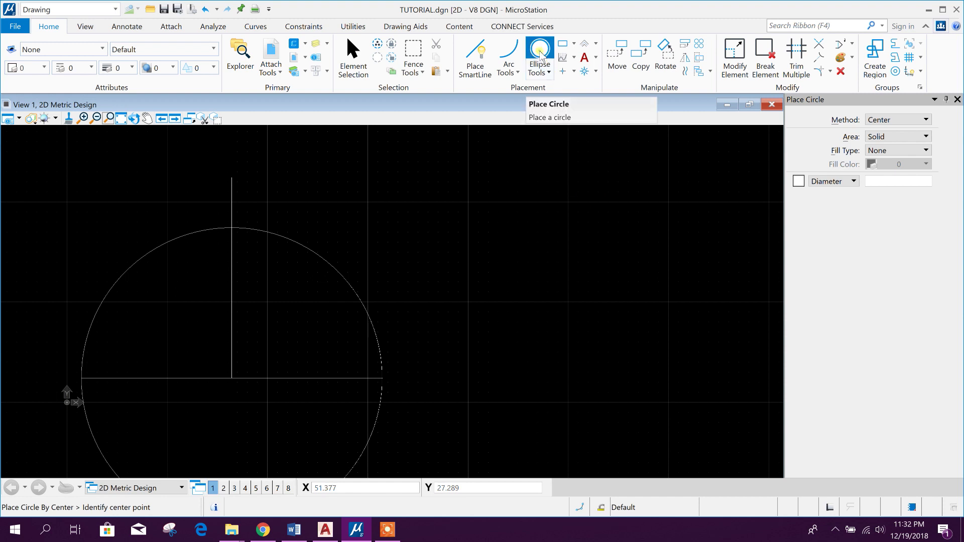
- Lock the diameter at 30 and place more circles at upper left, top and right
left_click(505, 290)
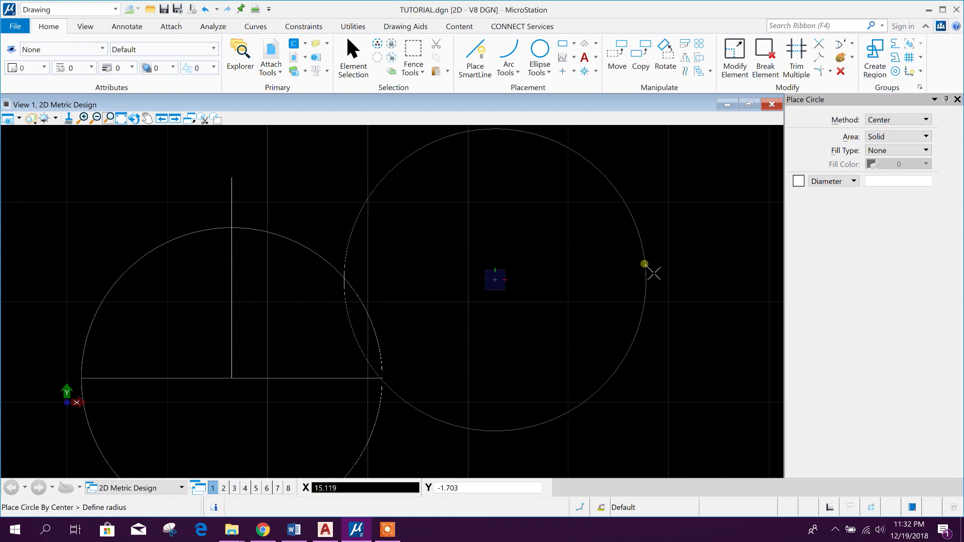
left_click(798, 181)
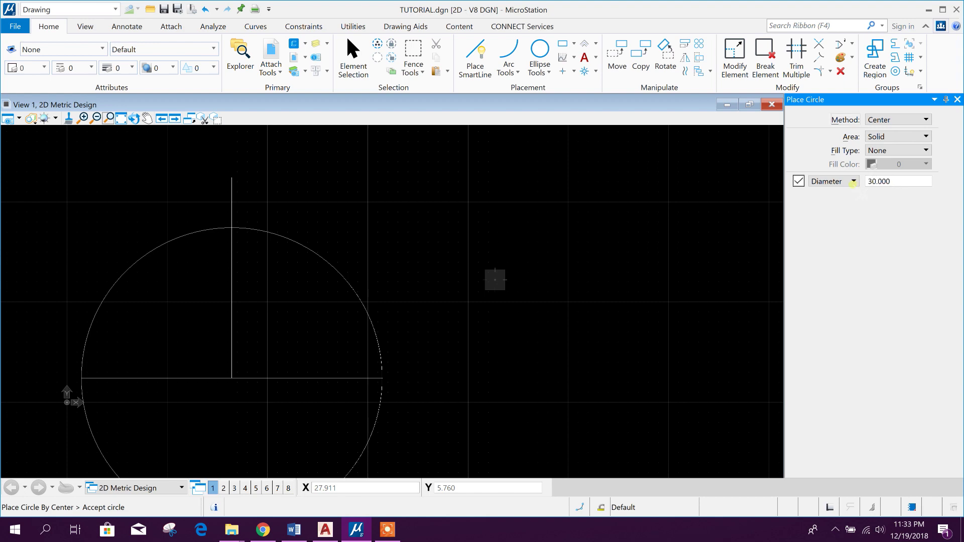
left_click(648, 282)
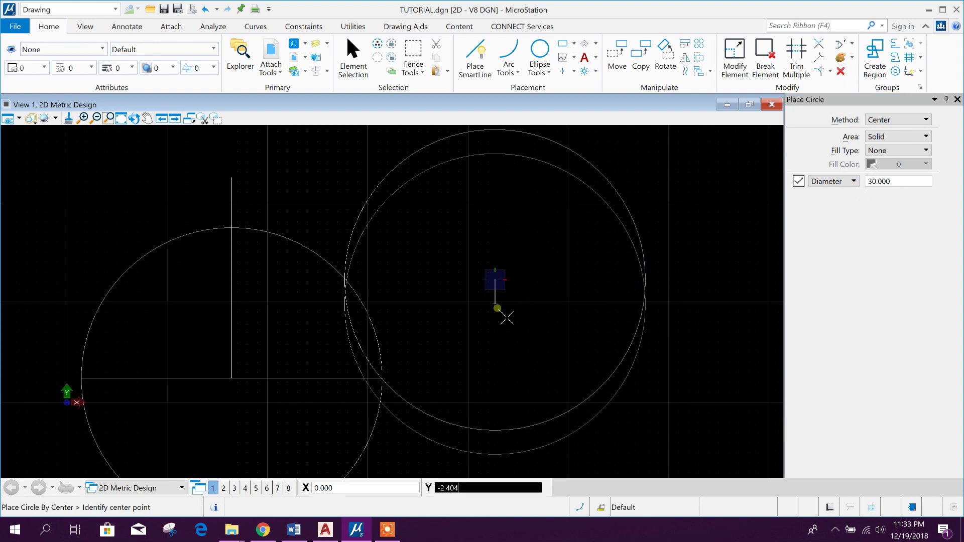
scroll(491, 347, "down", 2)
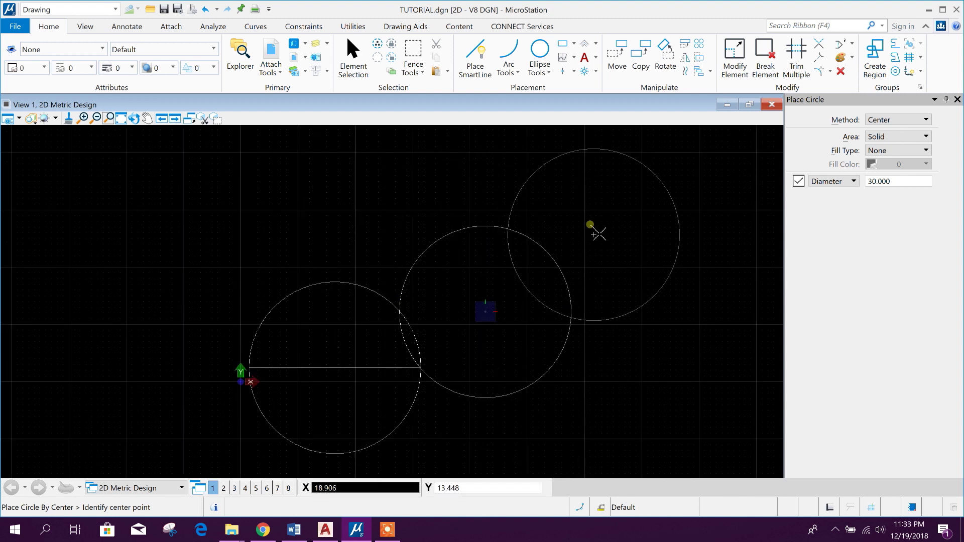
middle_click_drag(520, 287, 561, 338)
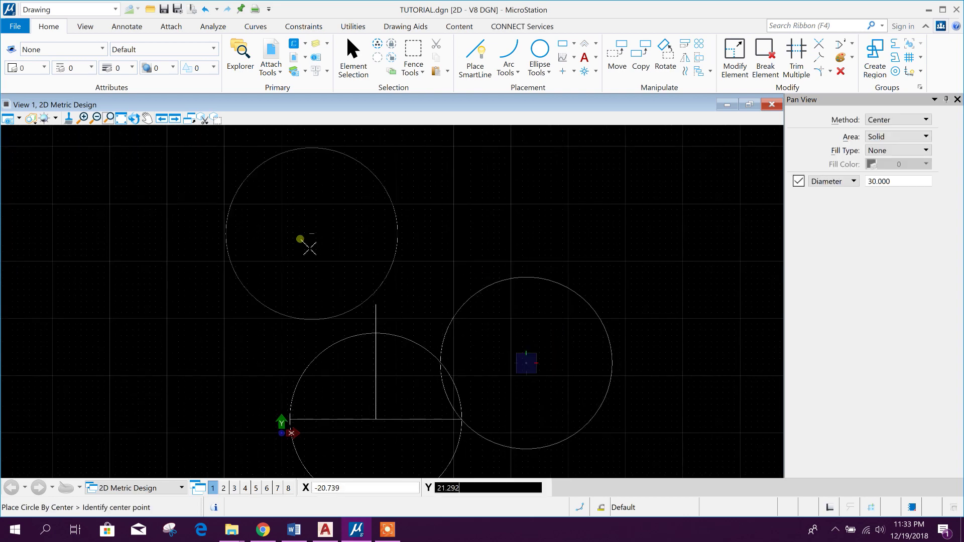
left_click(273, 236)
left_click(503, 205)
left_click(626, 262)
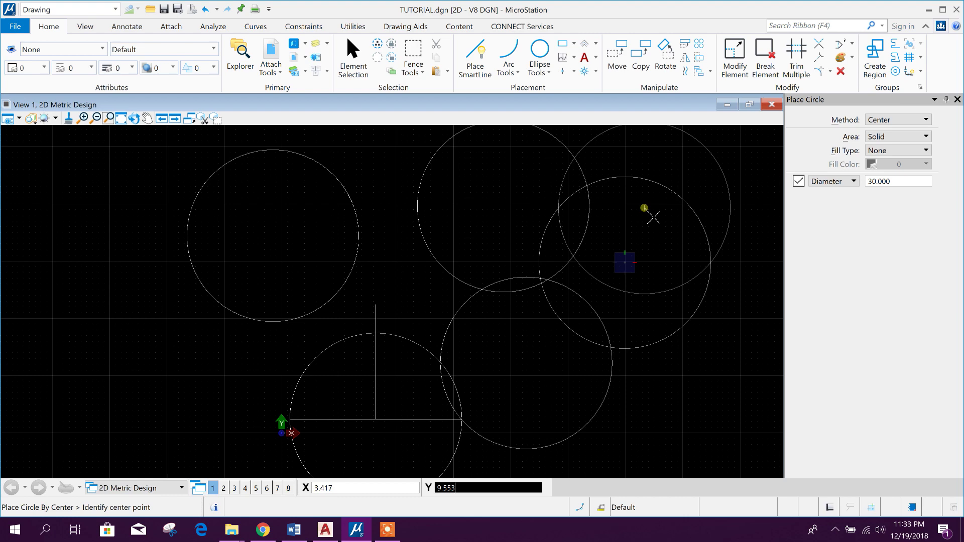
key("Escape")
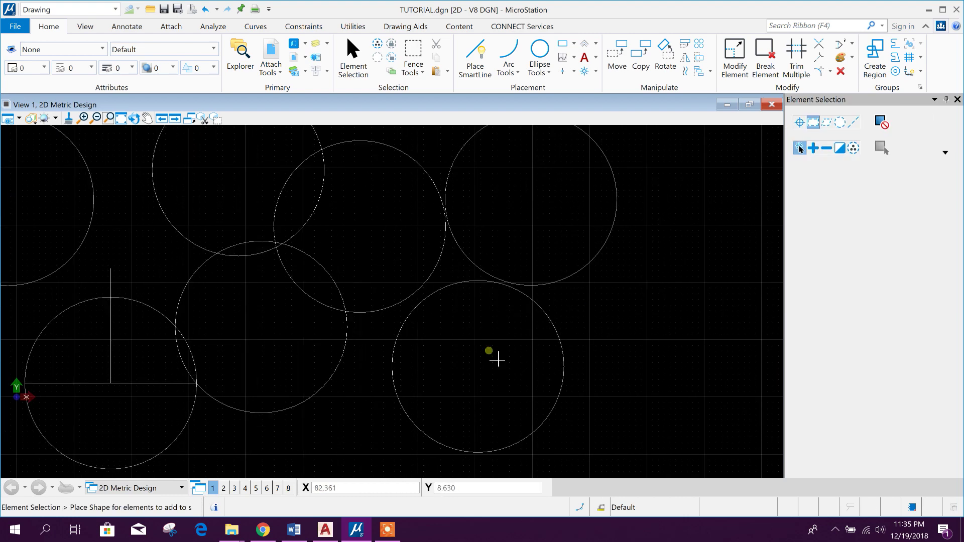
scroll(498, 360, "down", 3)
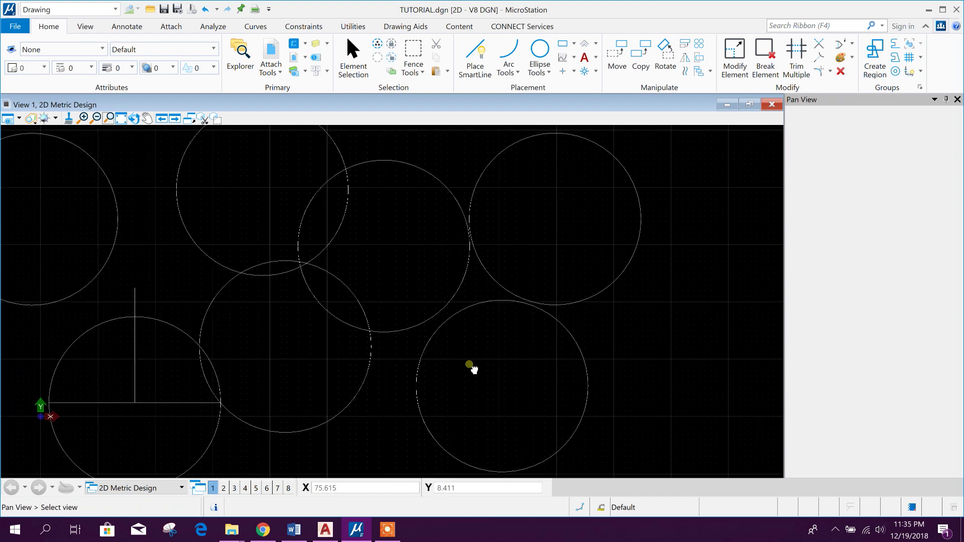
scroll(469, 357, "up", 3)
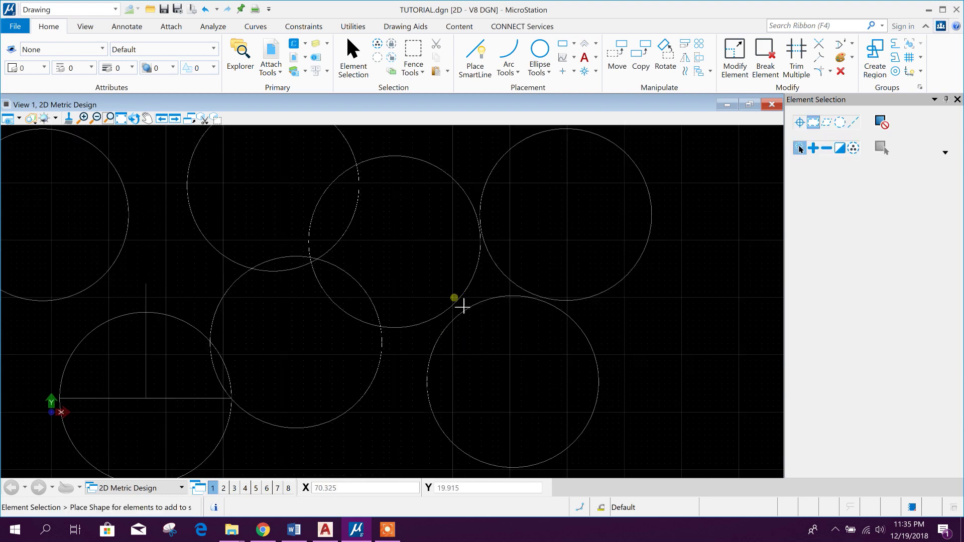
- In AutoCAD, select the four circles with a crossing window and delete them
left_click(325, 531)
left_click(646, 387)
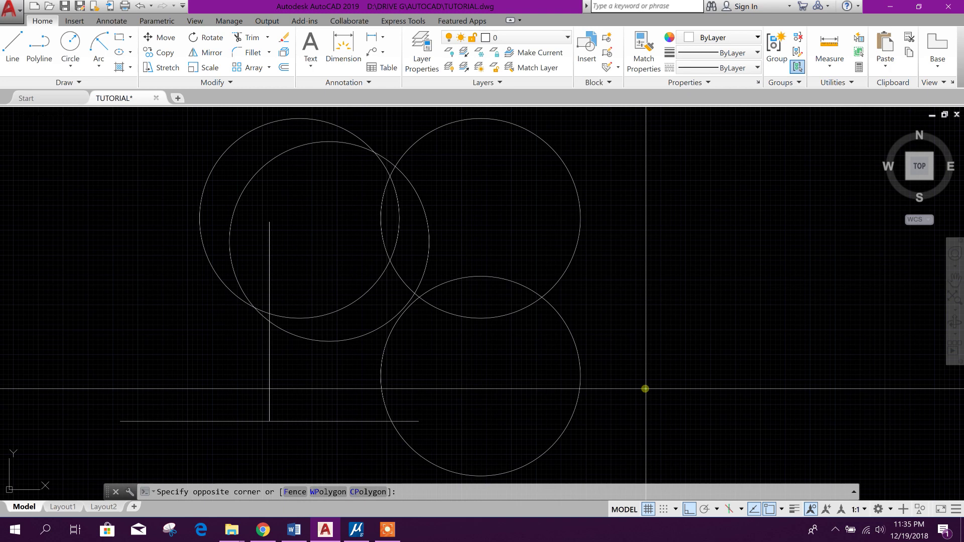
left_click(378, 193)
key("Delete")
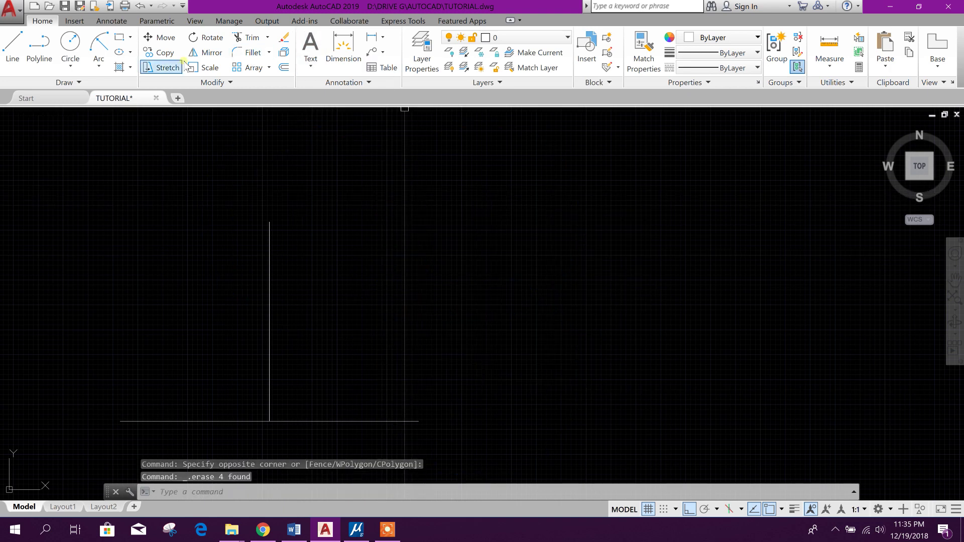
left_click(70, 65)
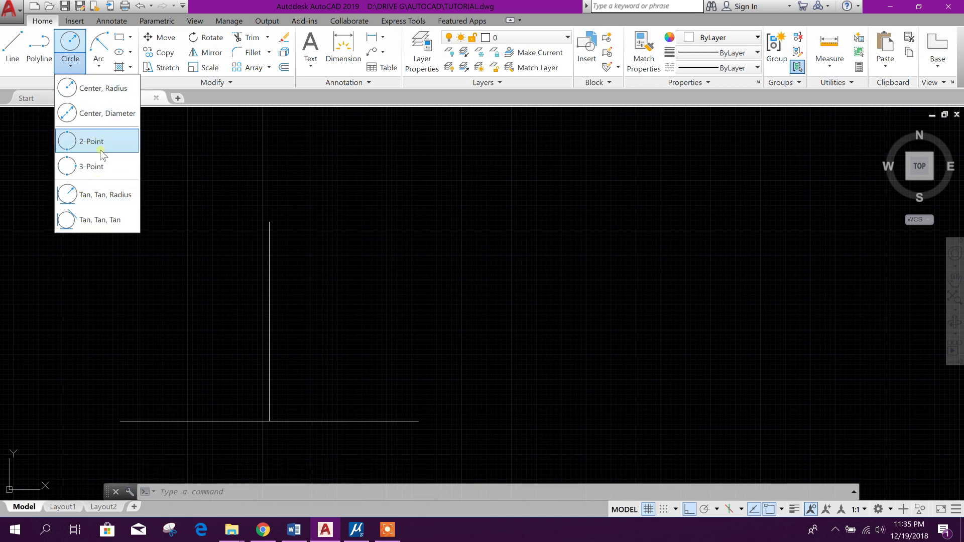
- Draw a Center, Radius circle of radius 15 on the corner of the two lines
left_click(72, 50)
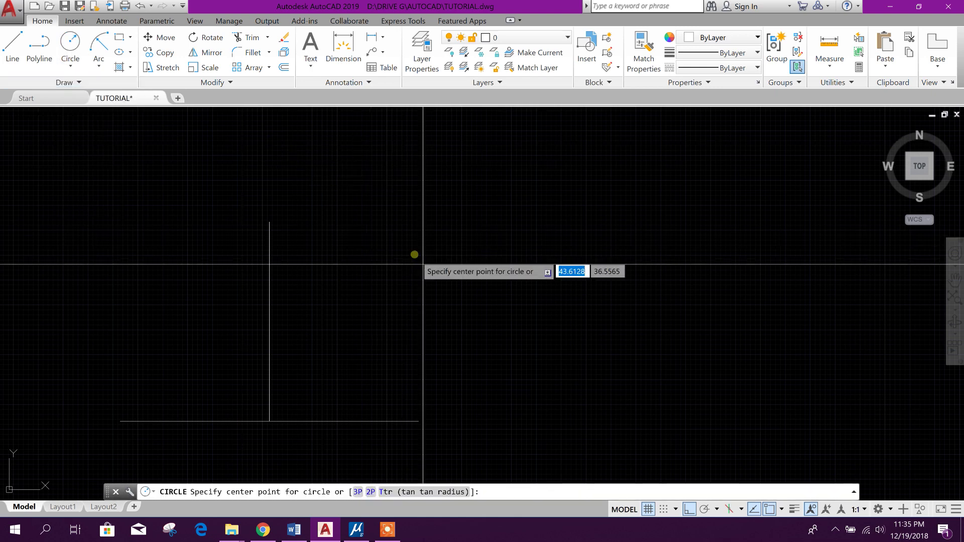
left_click(269, 420)
middle_click_drag(374, 441, 372, 394)
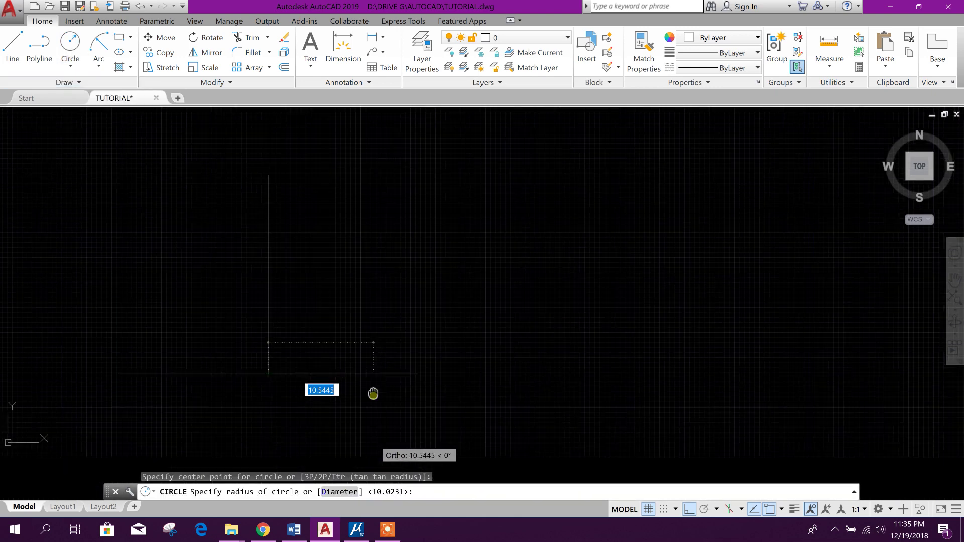
left_click(418, 373)
scroll(368, 324, "down", 2)
scroll(369, 355, "up", 2)
middle_click_drag(370, 354, 406, 315)
middle_click_drag(277, 333, 274, 320)
middle_click_drag(398, 247, 386, 282)
middle_click_drag(453, 297, 408, 317)
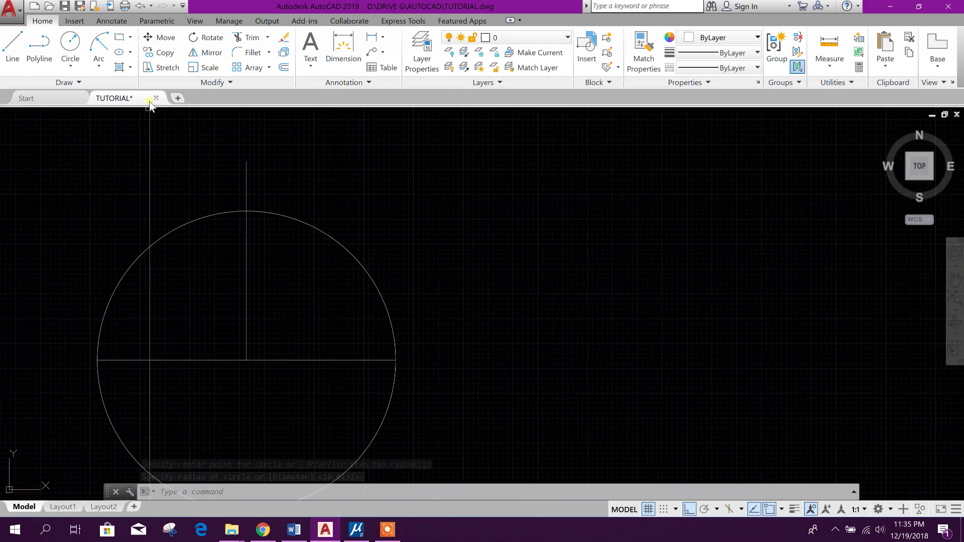
- Draw a second radius-15 circle to the right and select it
left_click(70, 43)
middle_click_drag(252, 140, 147, 206)
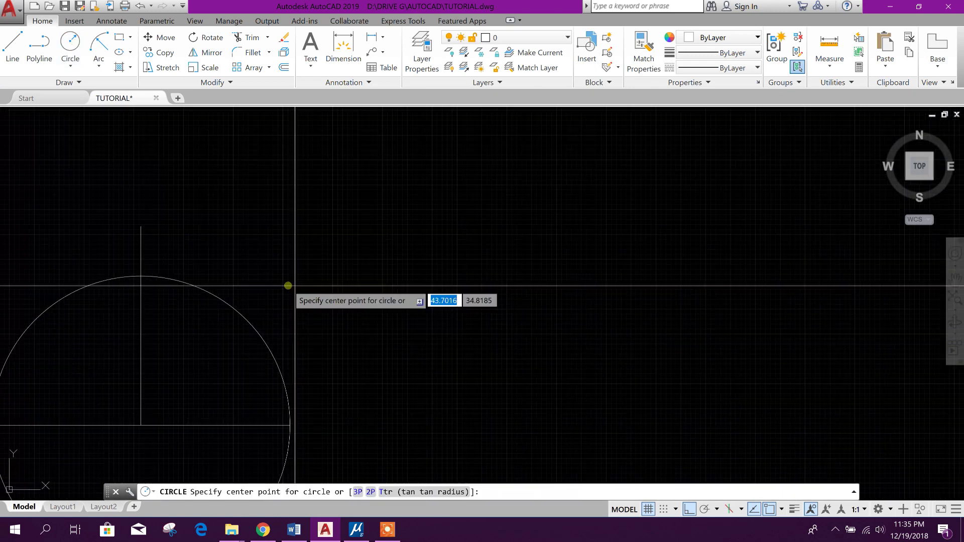
left_click(416, 247)
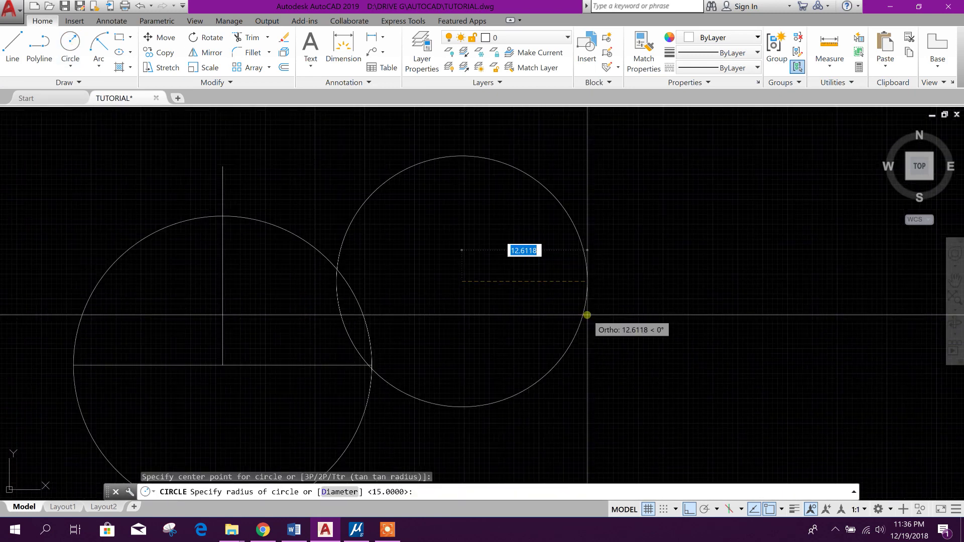
type("15")
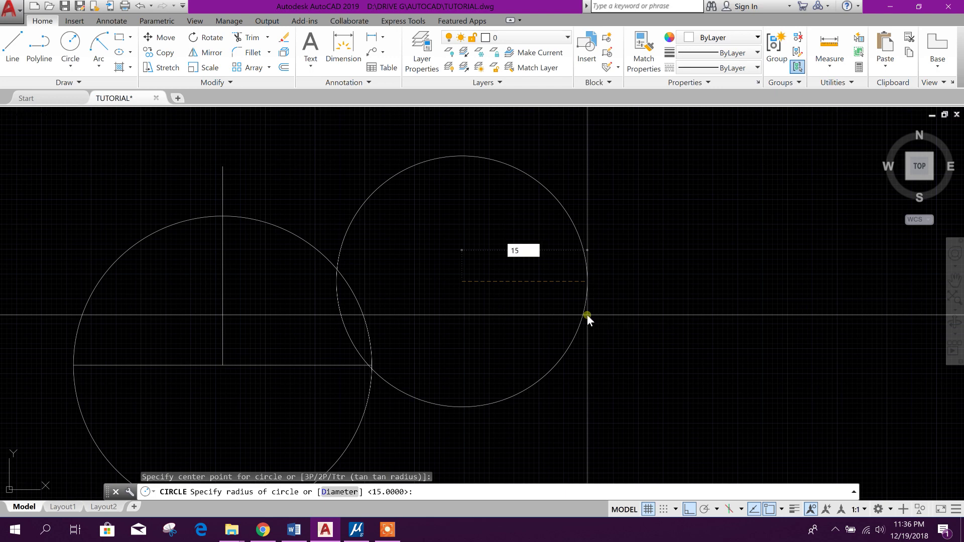
key("Return")
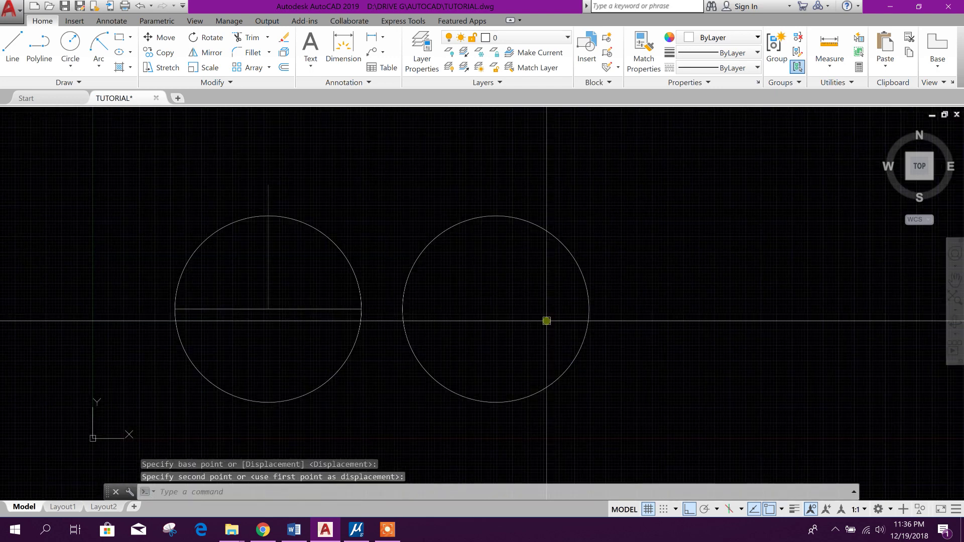
scroll(483, 345, "up", 3)
scroll(350, 359, "down", 3)
left_click(420, 224)
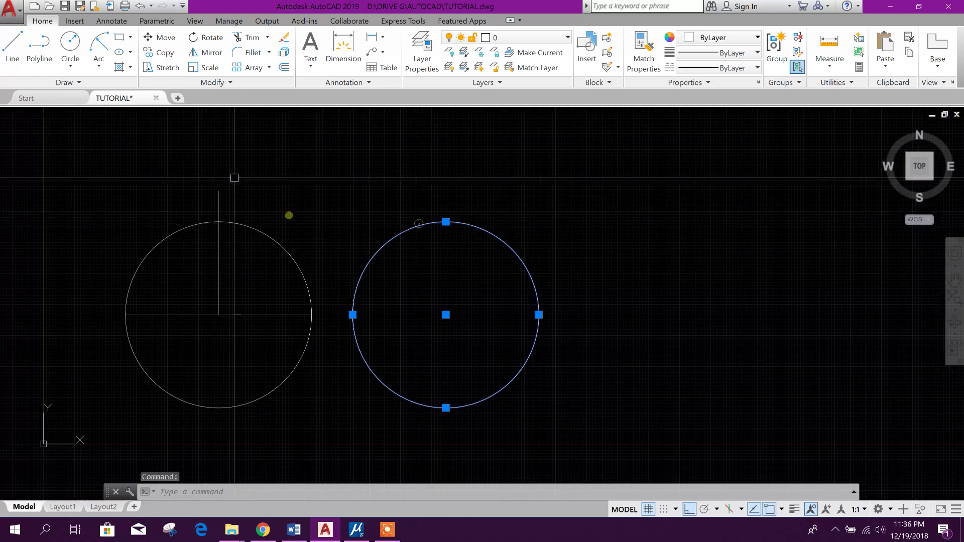
- Copy the selected circle from its centre to a spot on its right
left_click(161, 52)
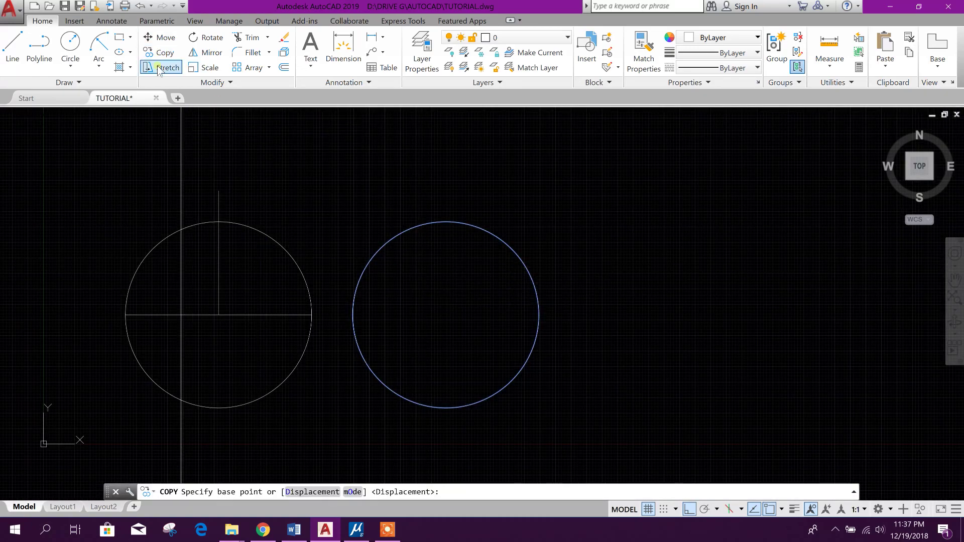
left_click(439, 303)
middle_click_drag(667, 303, 481, 305)
left_click(481, 305)
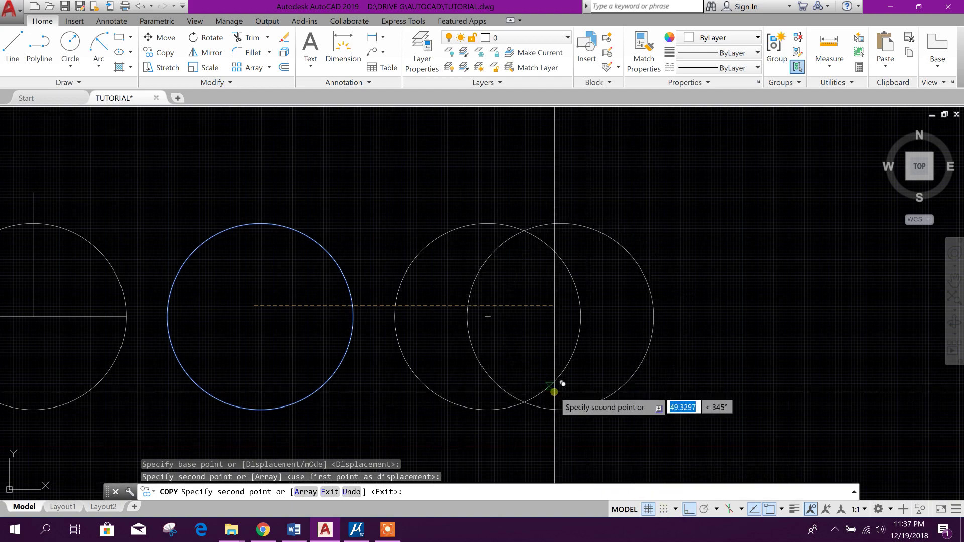
- With ortho off (F8), place two more copies higher up, then return to MicroStation
key("F8")
middle_click_drag(378, 263, 377, 373)
left_click(404, 226)
middle_click_drag(194, 209, 165, 244)
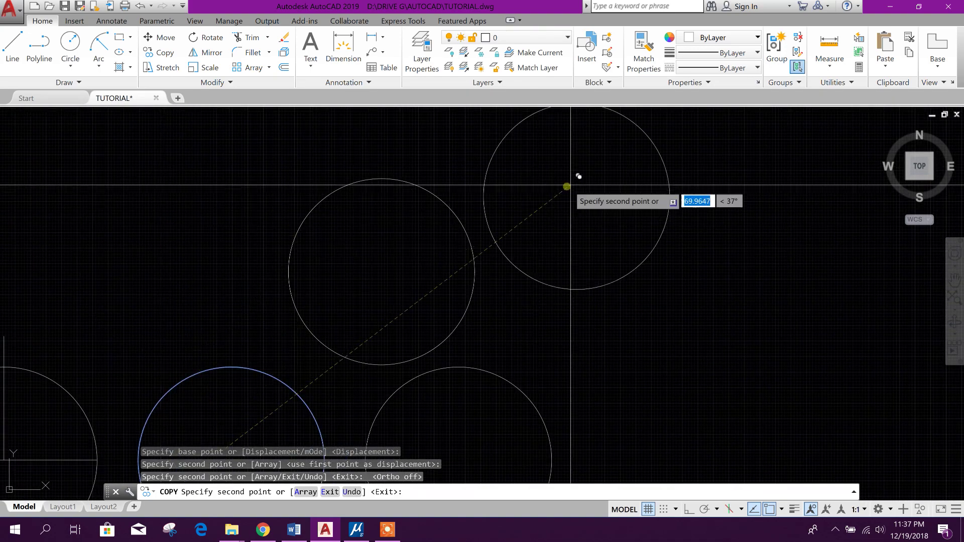
left_click(572, 185)
scroll(500, 303, "down", 4)
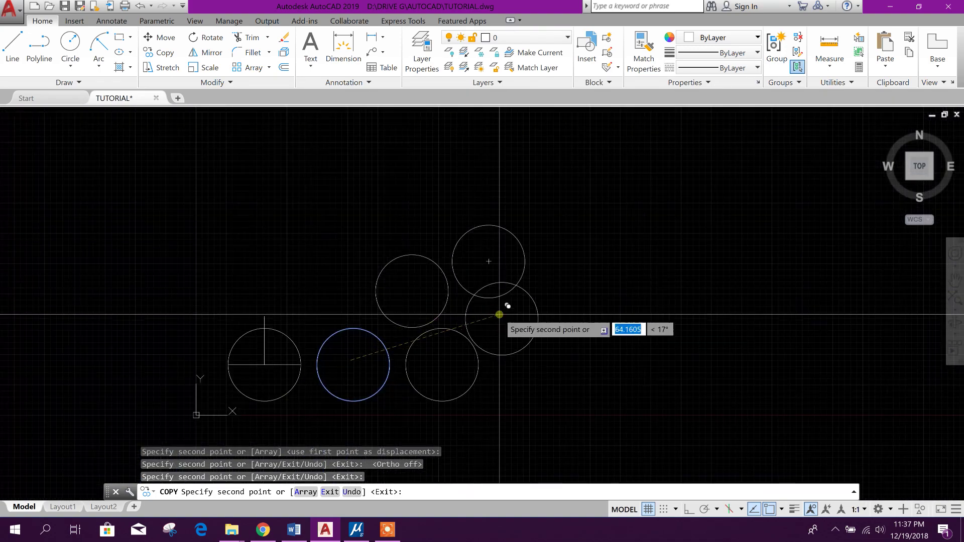
key("Escape")
key("alt+Tab")
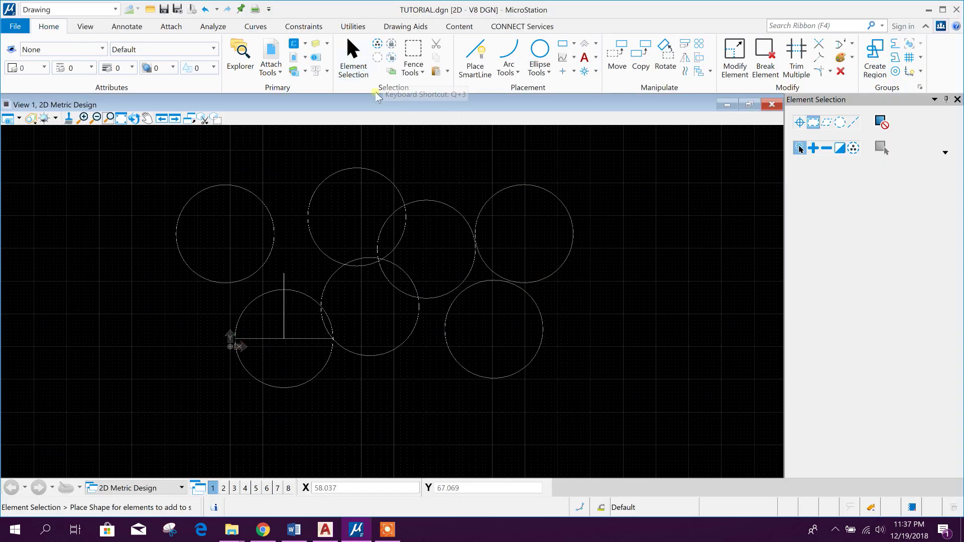
- Copy the upper-right 30-diameter circle from its centre to a new spot, then deselect it
left_click_drag(586, 243, 542, 203)
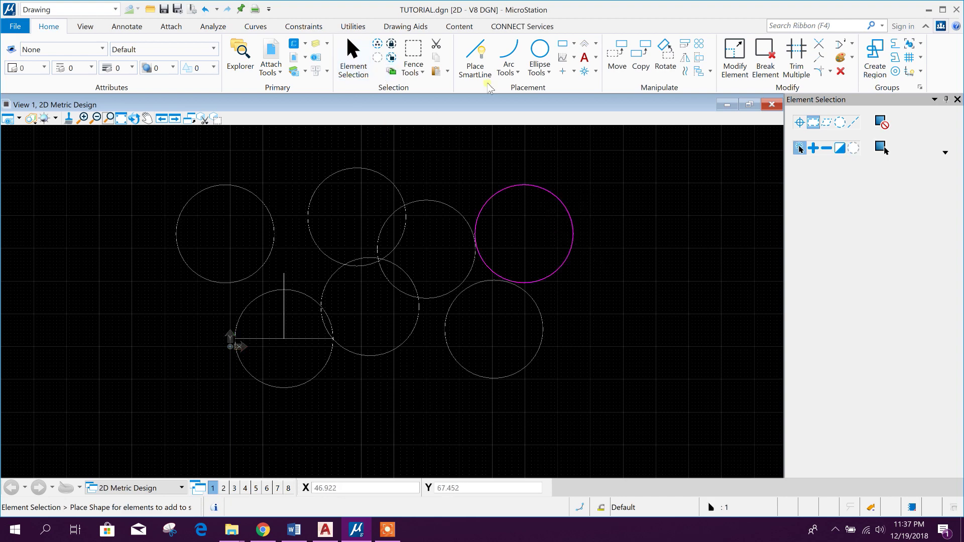
left_click(641, 59)
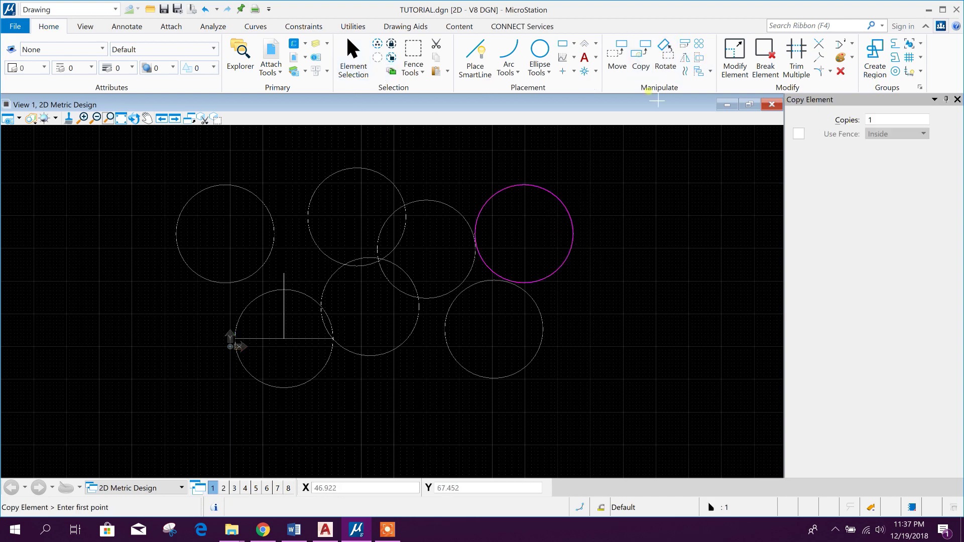
middle_click_drag(576, 271, 467, 272)
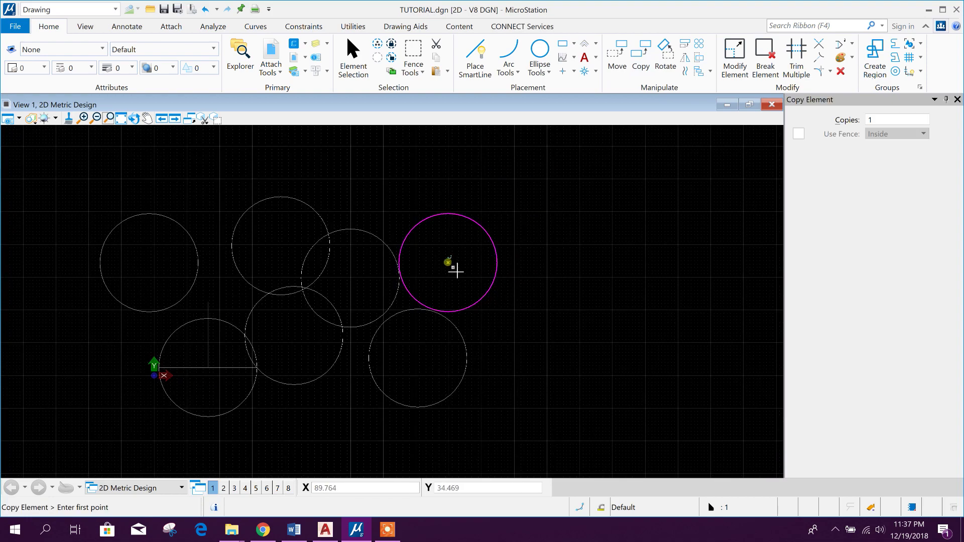
left_click(456, 272)
middle_click_drag(577, 318, 448, 297)
left_click(375, 182)
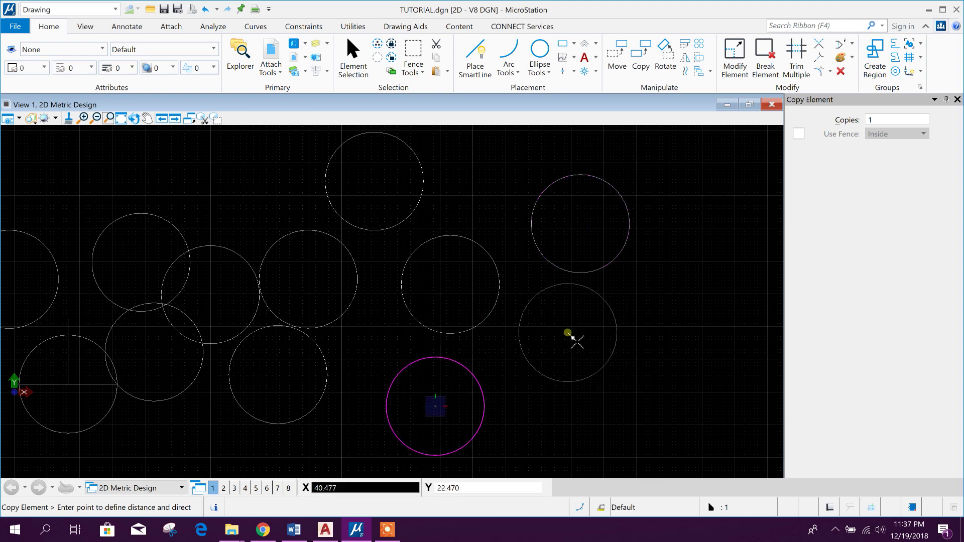
key("Escape")
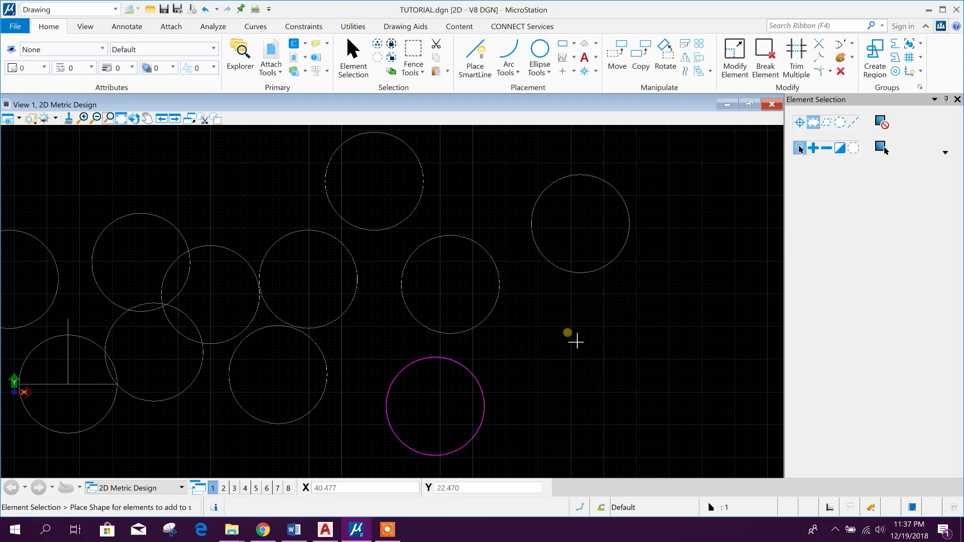
mouse_move(580, 295)
middle_mouse_down()
mouse_move(564, 315)
mouse_move(548, 306)
middle_mouse_up()
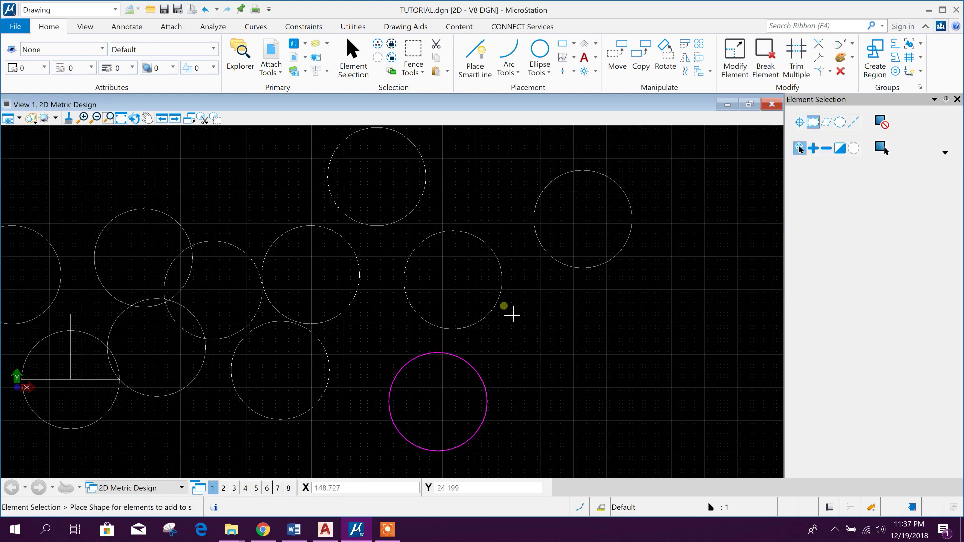
middle_click_drag(554, 316, 610, 317)
key("Escape")
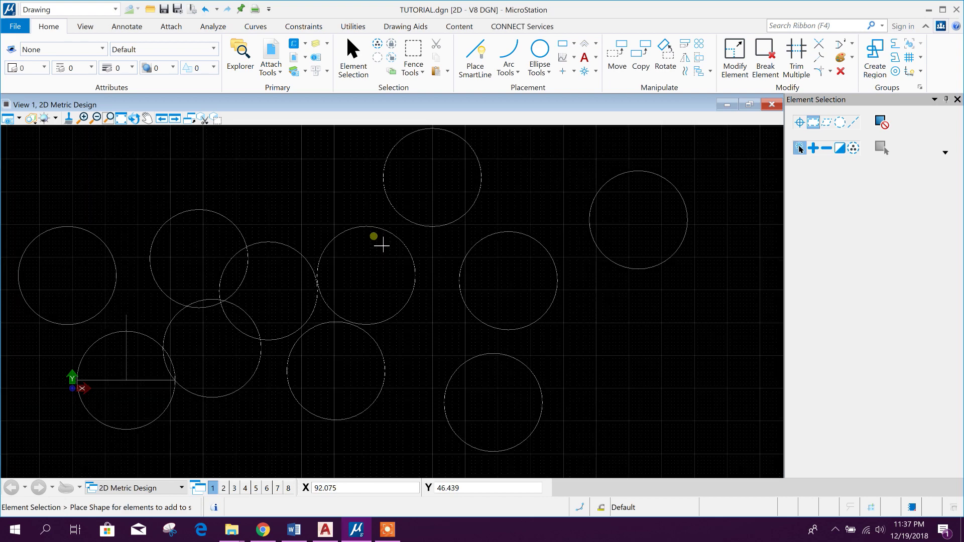
left_click(325, 530)
middle_click_drag(377, 238, 310, 306)
scroll(303, 241, "up", 2)
scroll(303, 223, "down", 2)
scroll(315, 231, "up", 4)
scroll(311, 229, "down", 2)
scroll(344, 261, "down", 2)
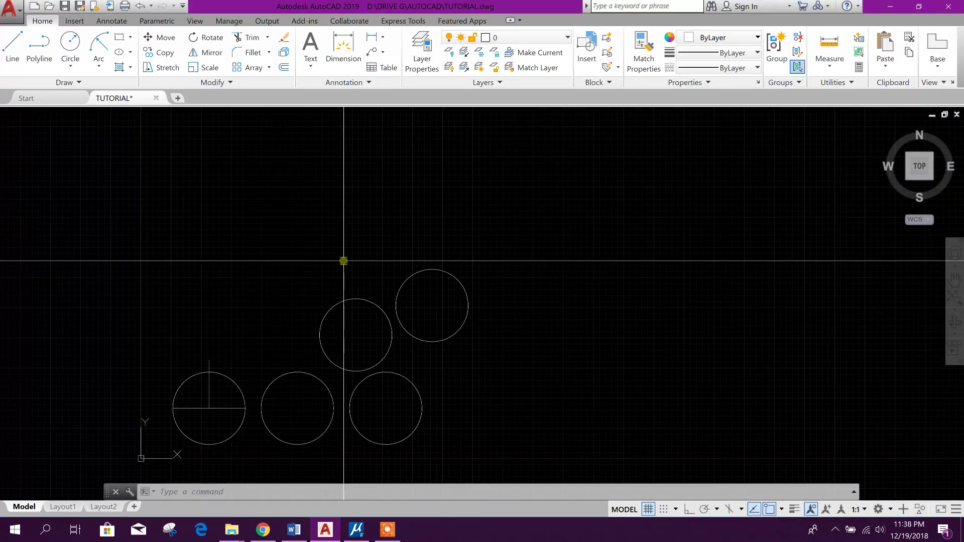
key("F7")
key("F7")
key("F7")
key("F7")
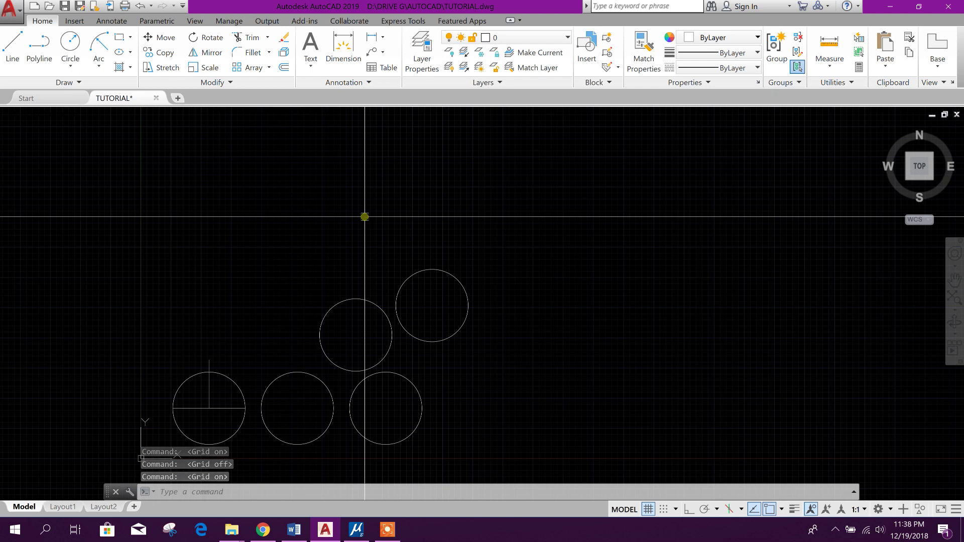
scroll(301, 387, "down", 2)
scroll(334, 360, "up", 4)
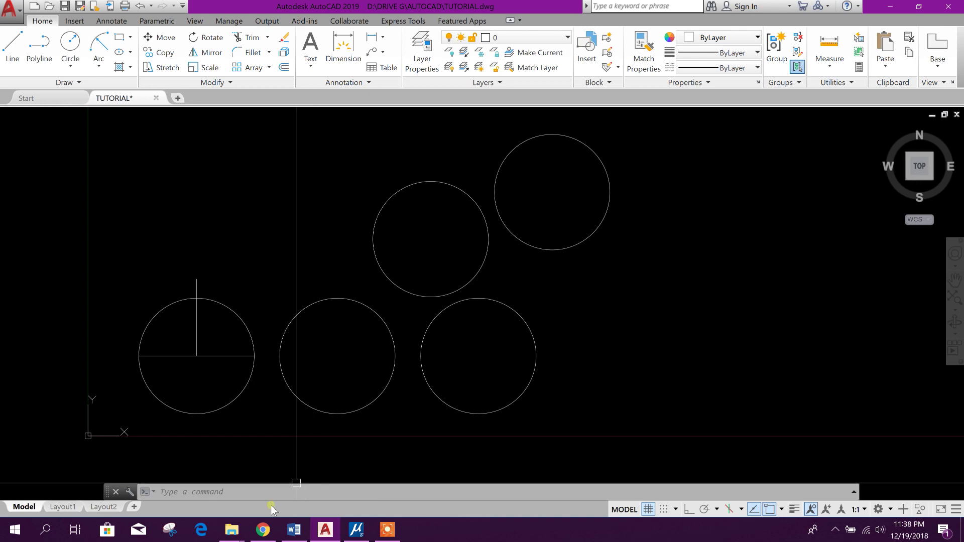
left_click(354, 534)
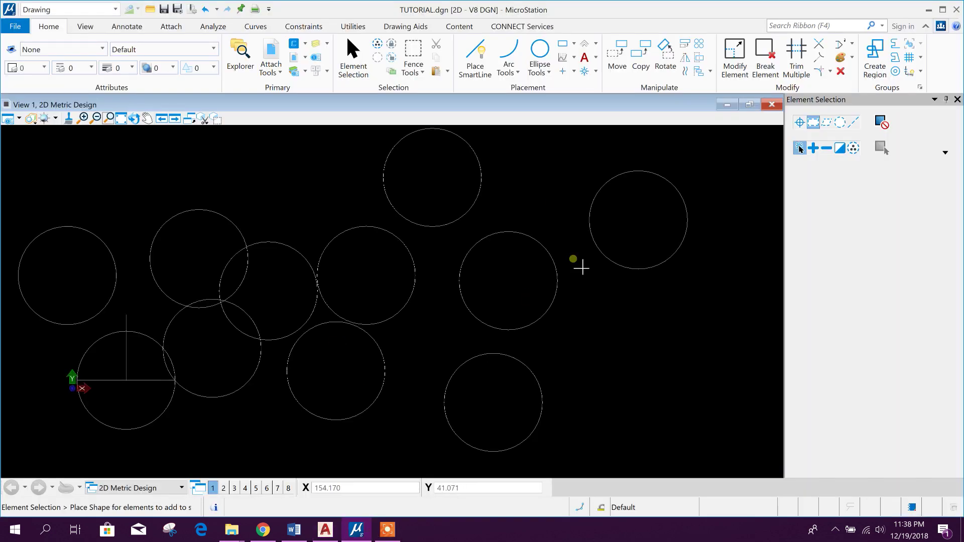
- Browse the Arc Tools list, then switch to the Curves ribbon tab
left_click(509, 70)
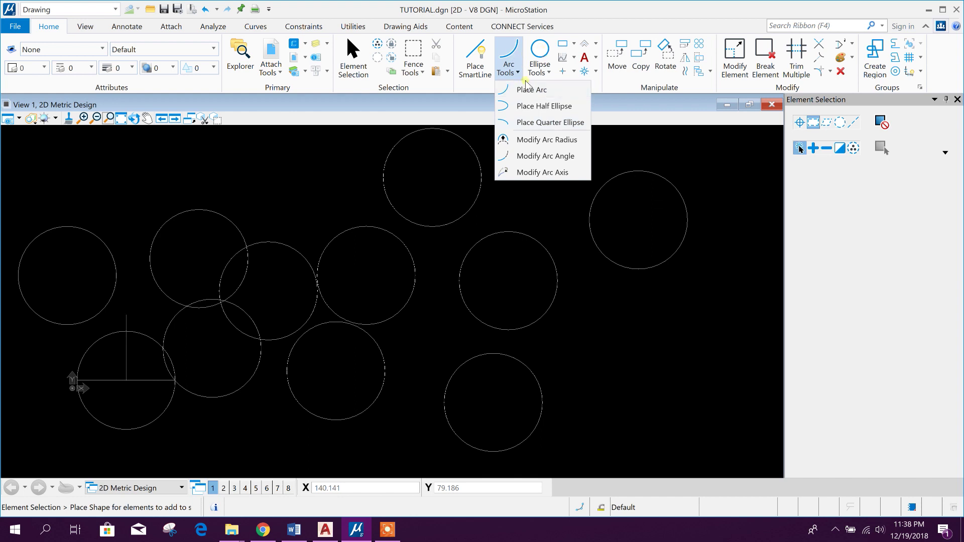
left_click(545, 7)
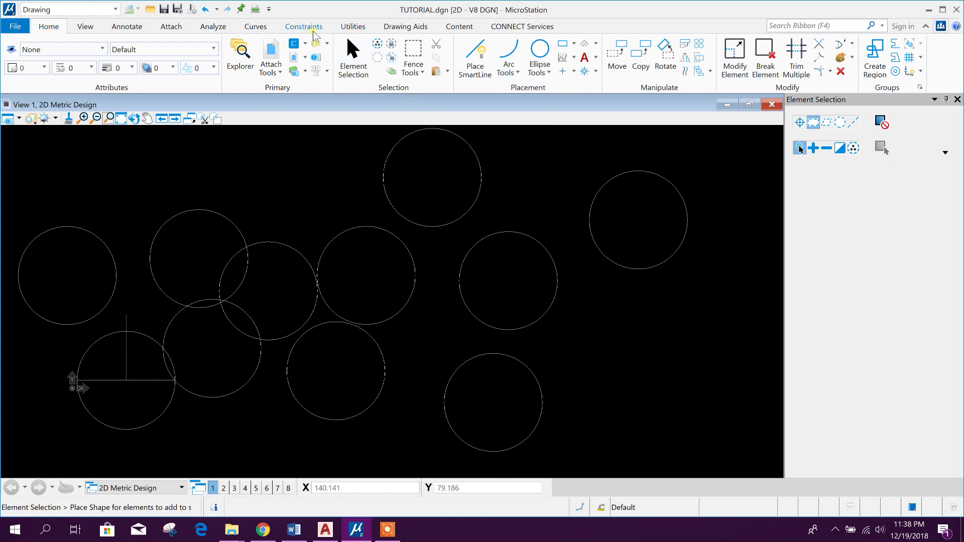
left_click(256, 26)
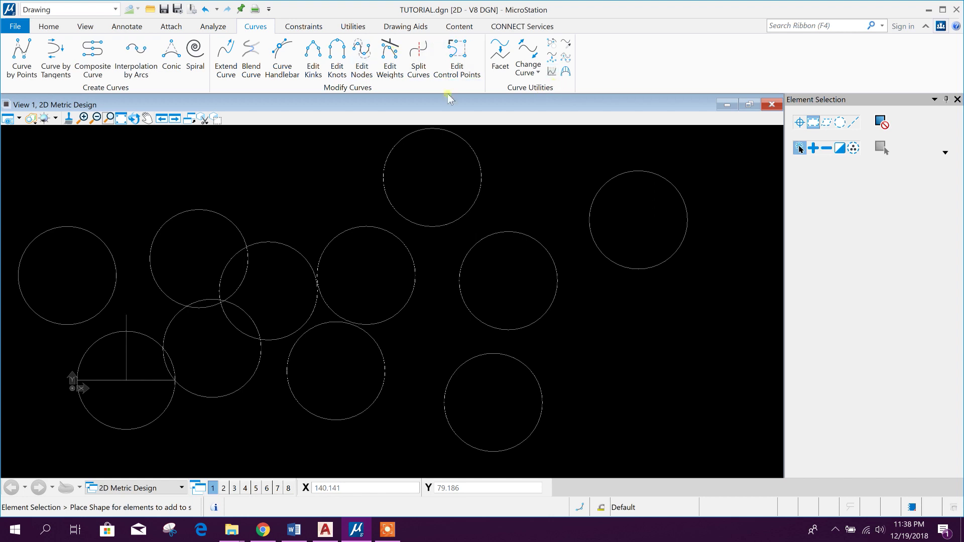
- Return to the Home tab and activate Place Arc without picking another arc method
left_click(61, 26)
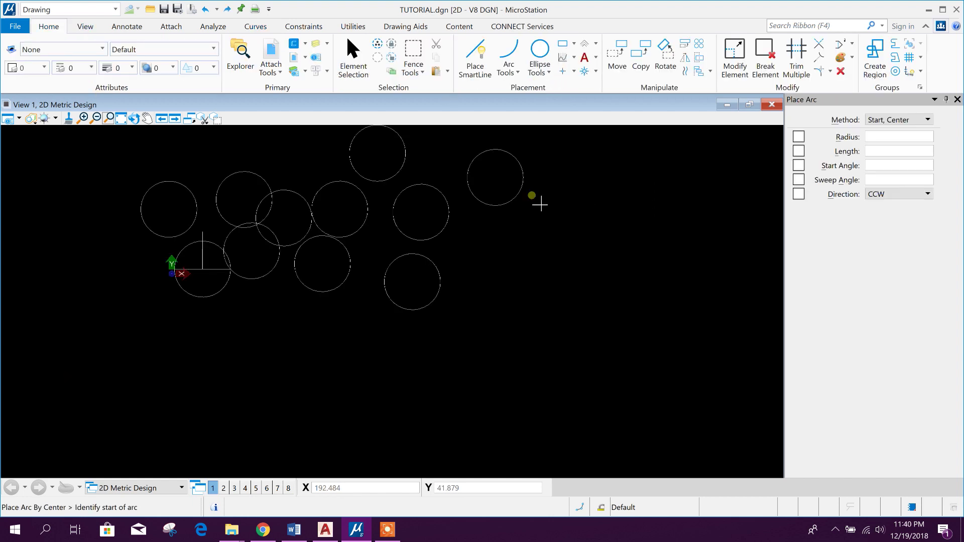
left_click(509, 70)
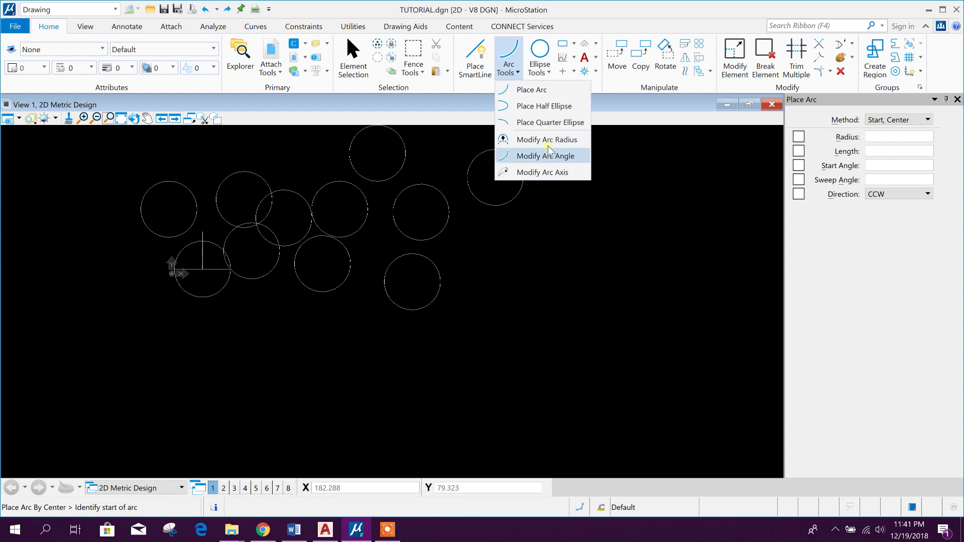
left_click(554, 30)
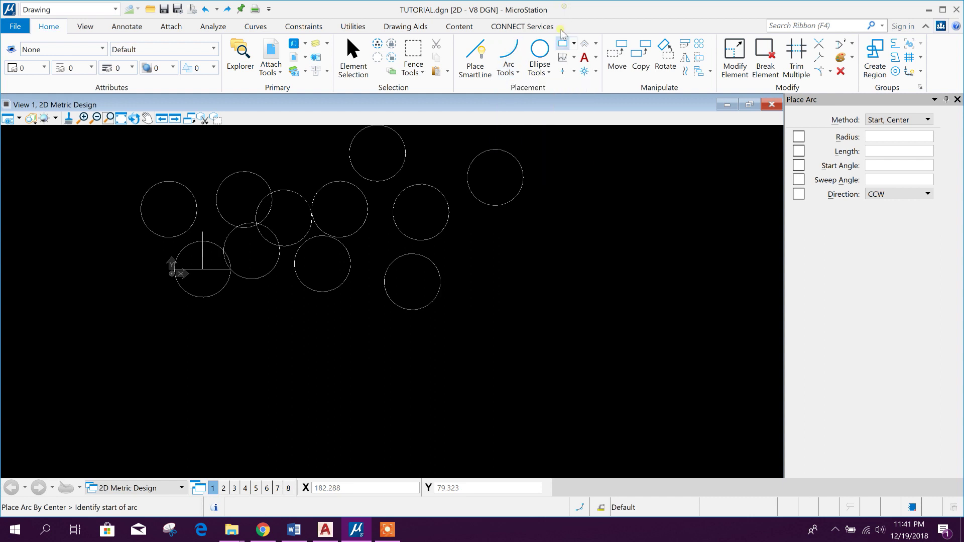
- Place a horizontal ellipse (primary 15, secondary 30) right of the circles, then switch to AutoCAD
left_click(550, 75)
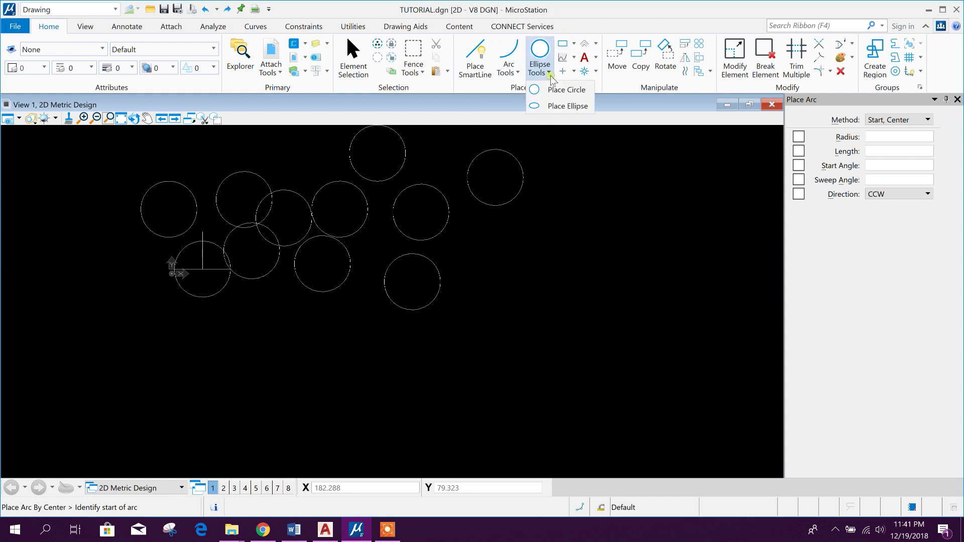
left_click(558, 107)
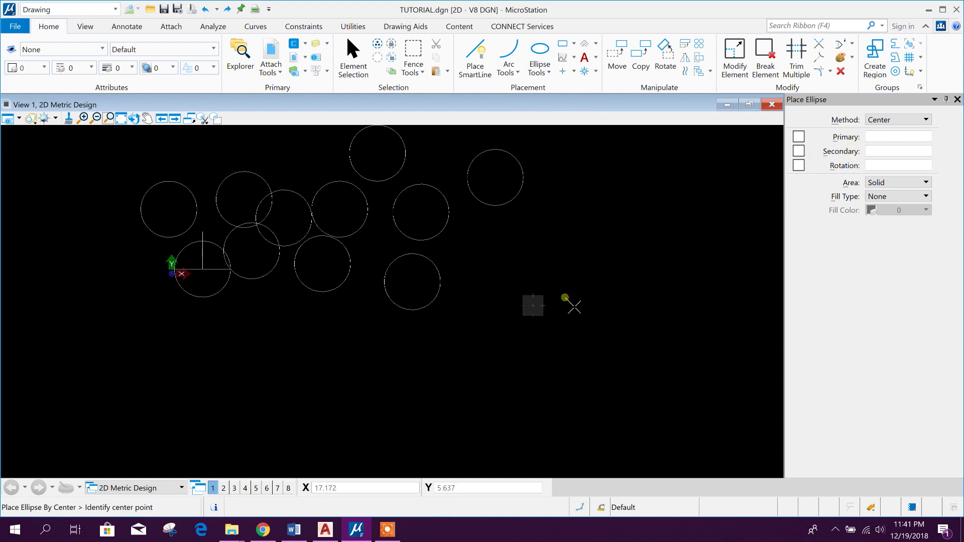
left_click(876, 137)
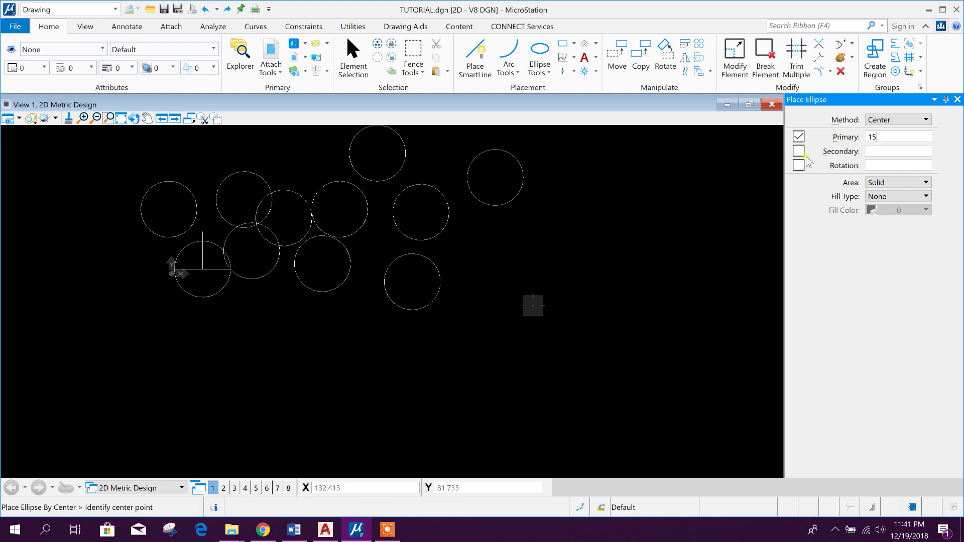
left_click(898, 152)
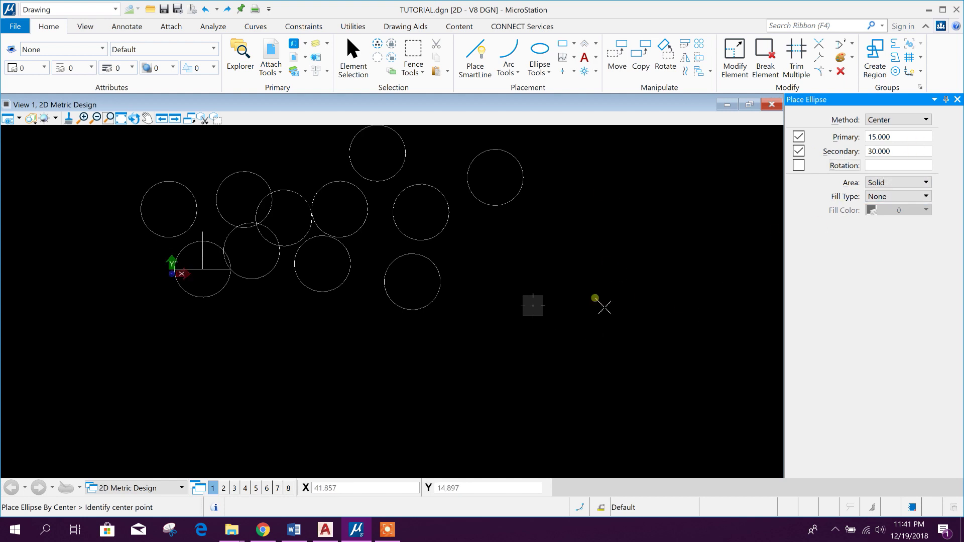
left_click(536, 305)
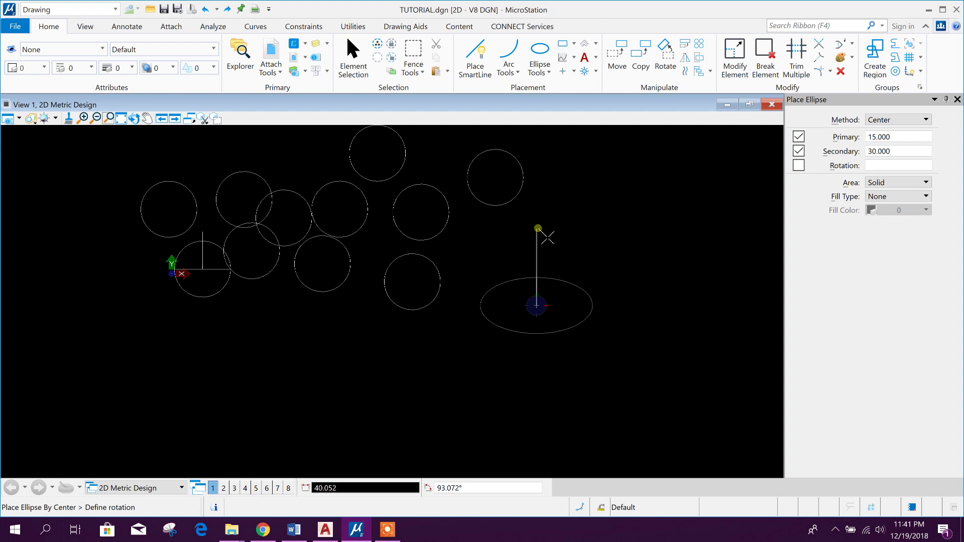
left_click(544, 219)
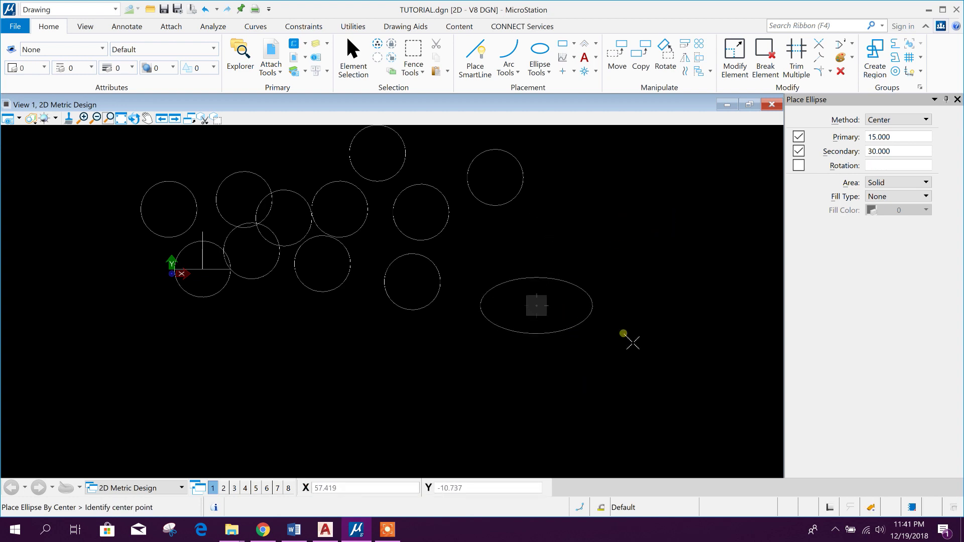
left_click(324, 531)
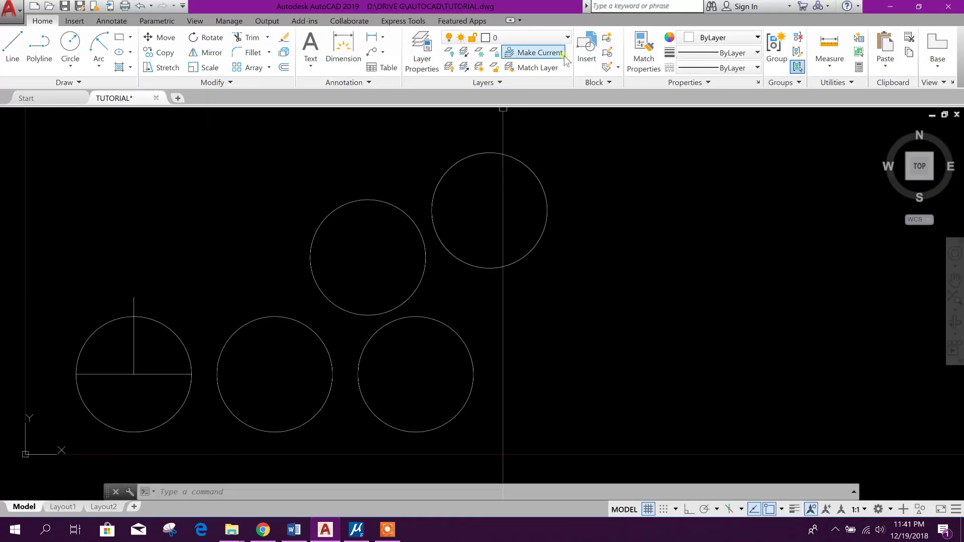
- Draw an Ortho-horizontal ellipse right of the circles, axis endpoint 30 and other axis 15
left_click(120, 52)
left_click(605, 267)
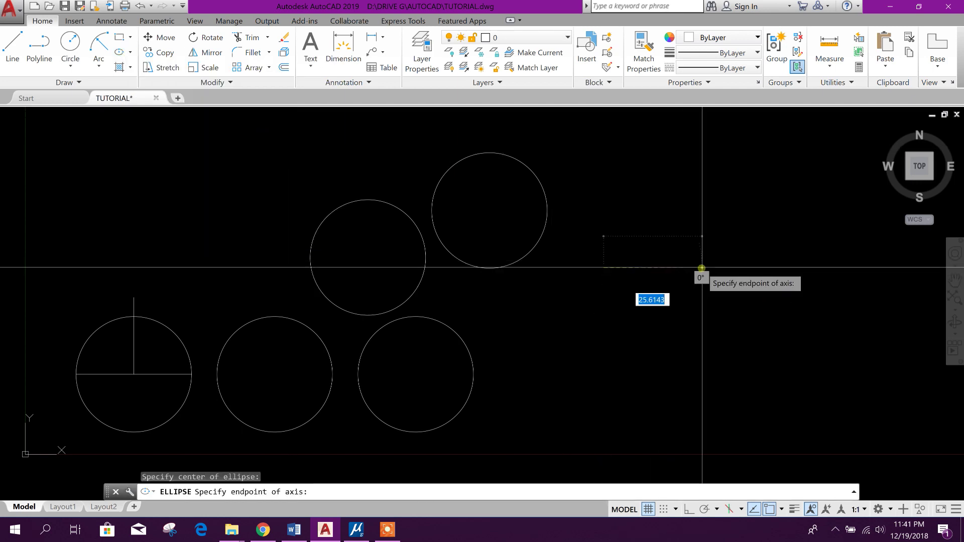
left_click(689, 509)
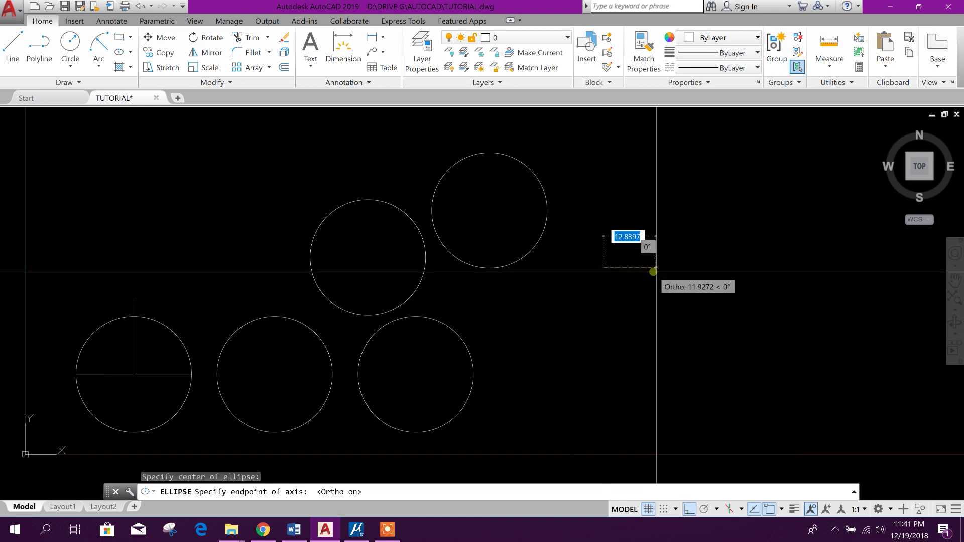
type("15")
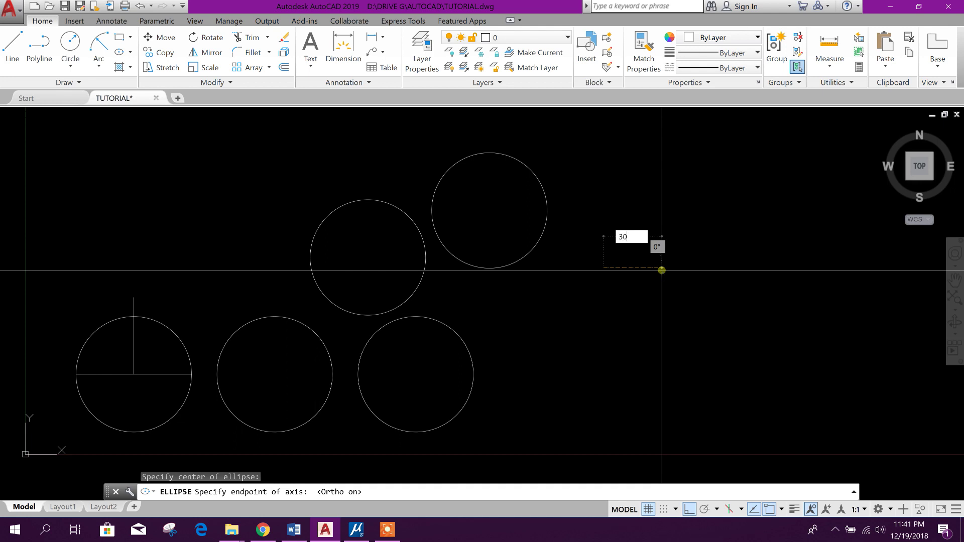
key("Return")
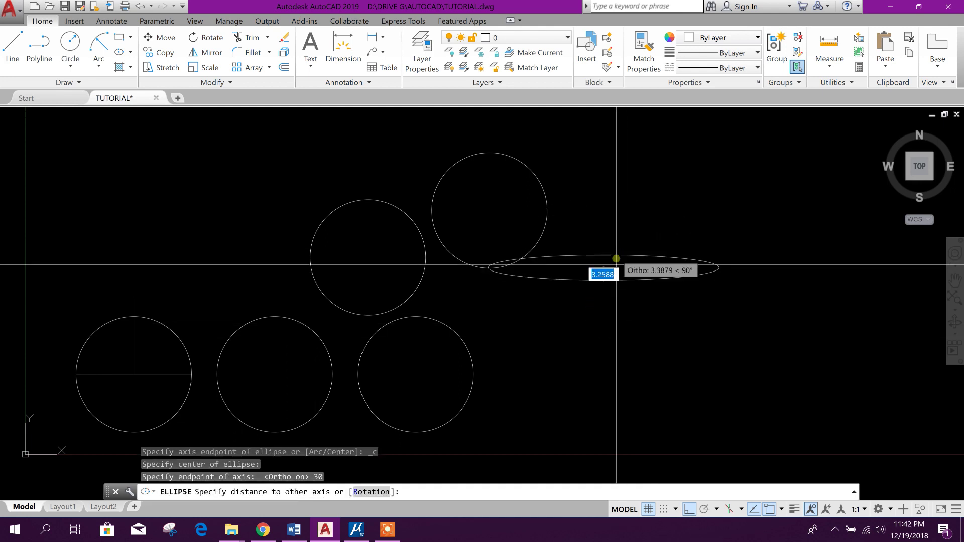
type("15")
key("Return")
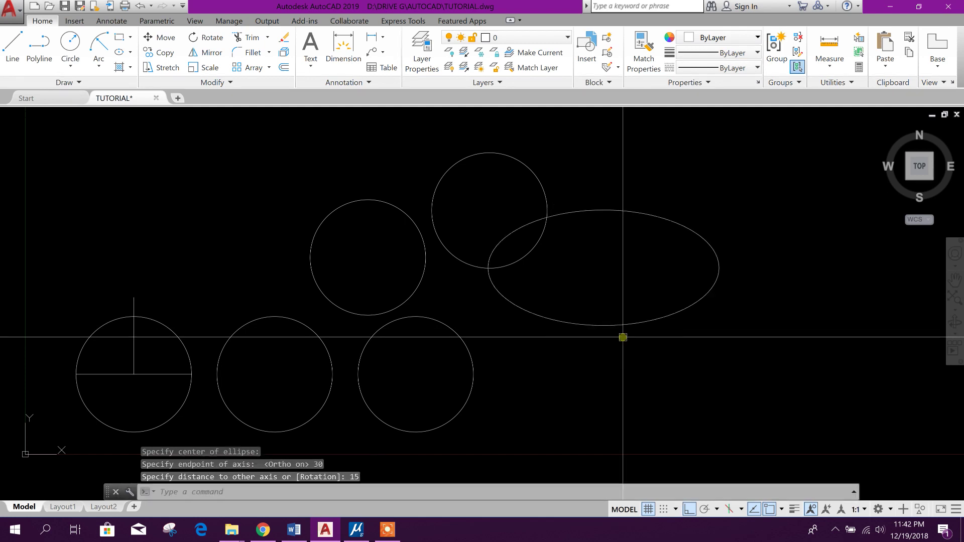
middle_click_drag(623, 337, 587, 358)
left_click(672, 274)
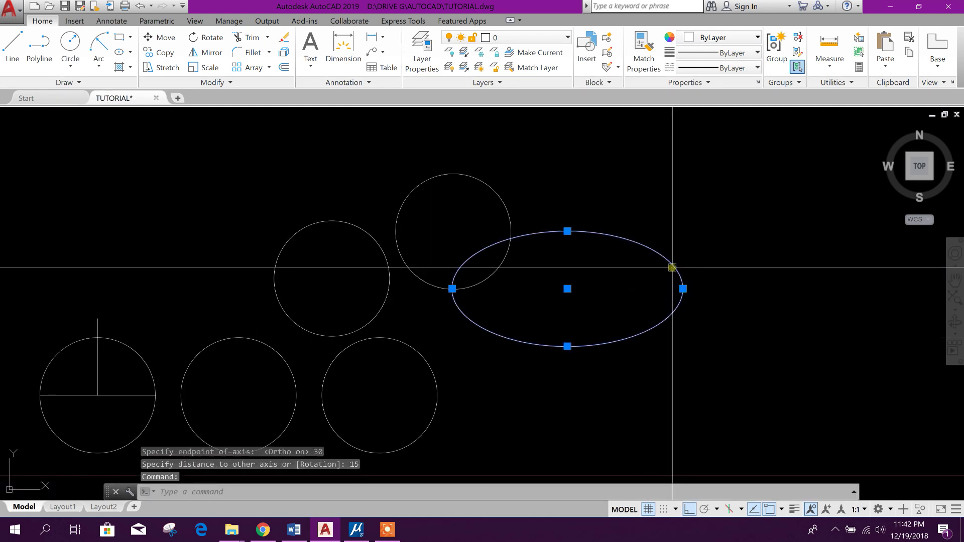
key("Escape")
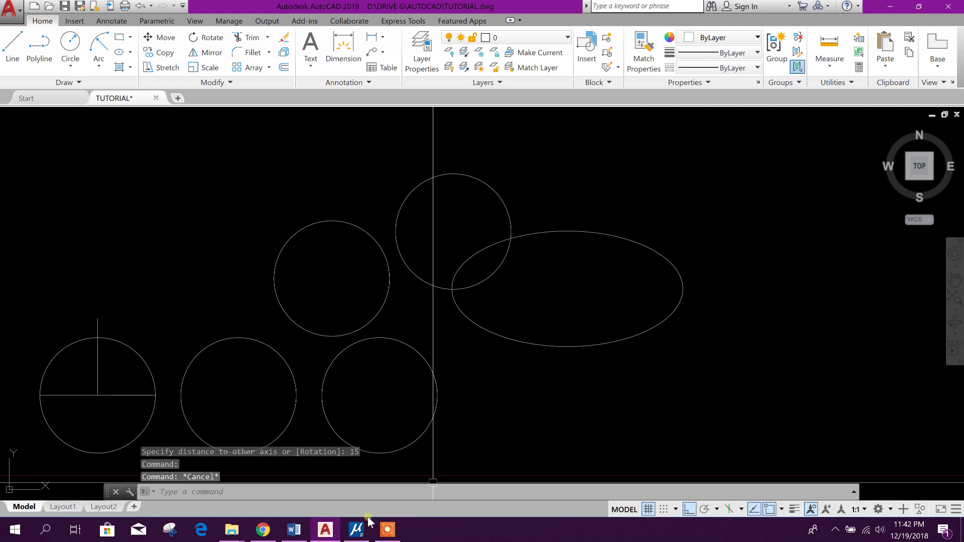
- In MicroStation, begin a Place Arc below the circles, setting its start and centre and radius 15
left_click(358, 530)
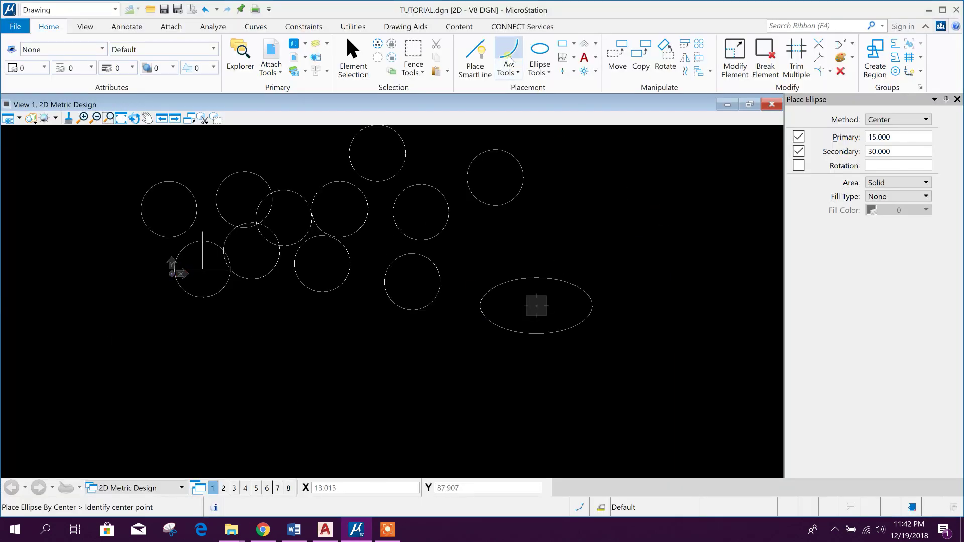
left_click(508, 53)
middle_click_drag(278, 406, 314, 371)
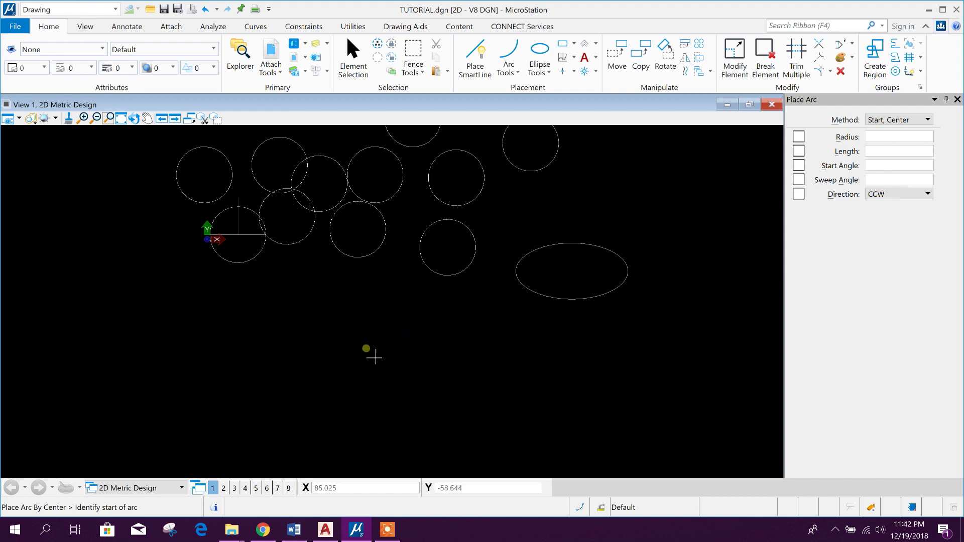
left_click(380, 349)
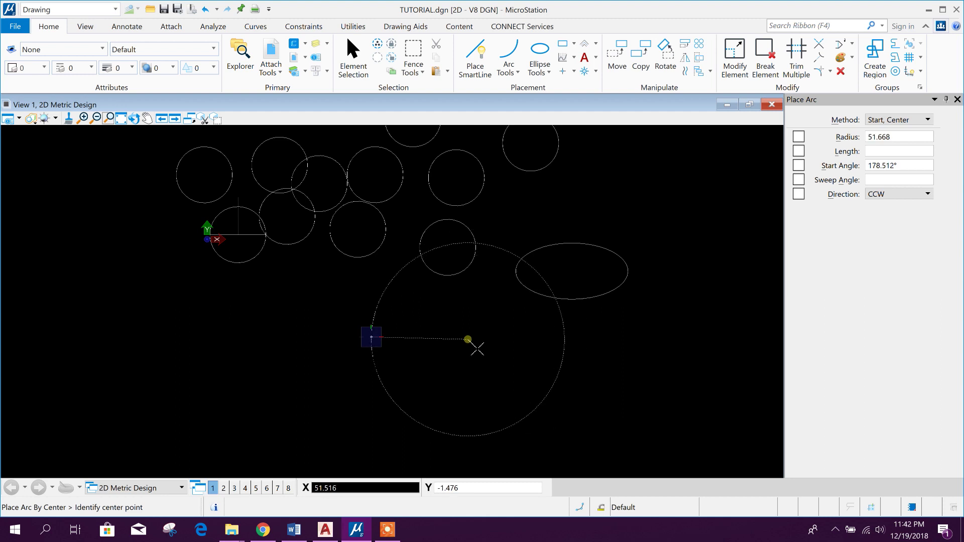
left_click(799, 136)
left_click(892, 144)
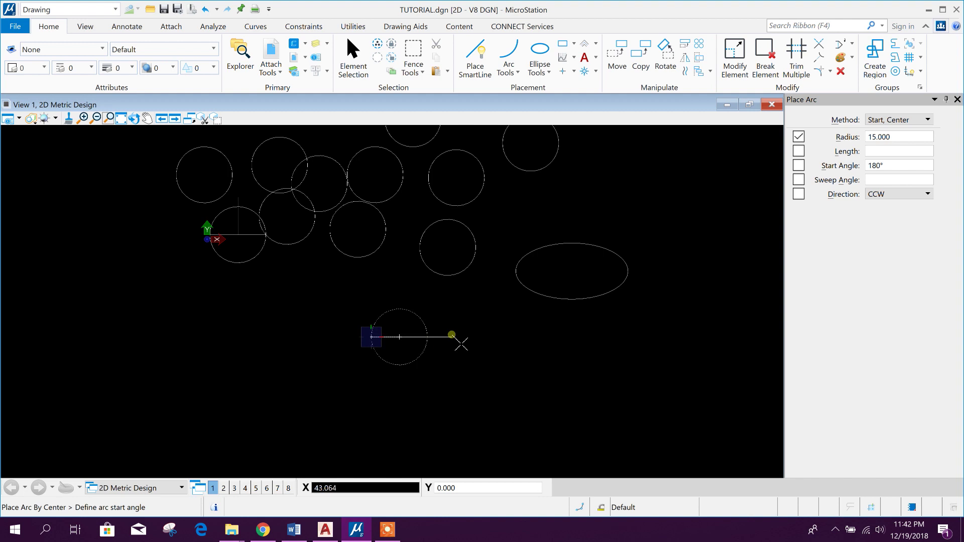
- Give the arc a 0° start angle and 235° sweep, place it, and return to AutoCAD
left_click(461, 344)
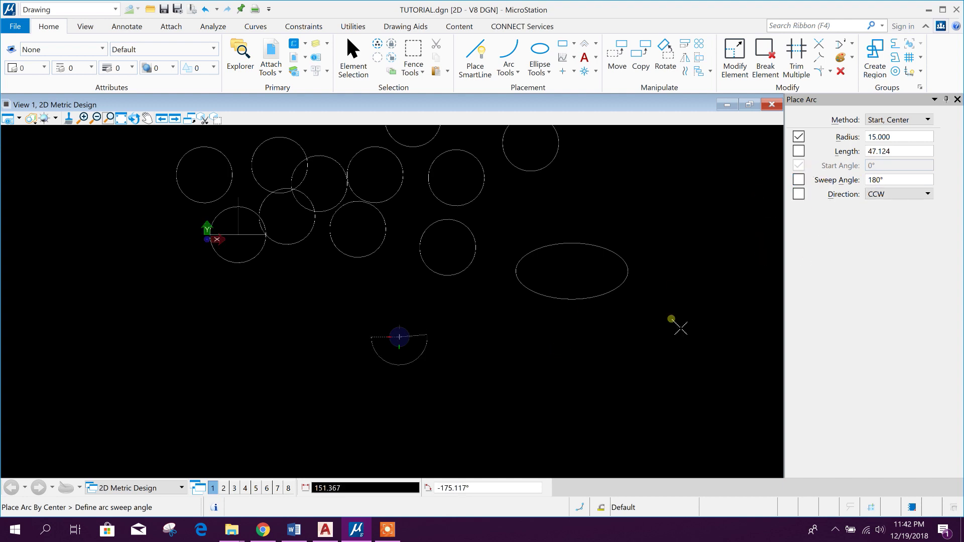
left_click(893, 181)
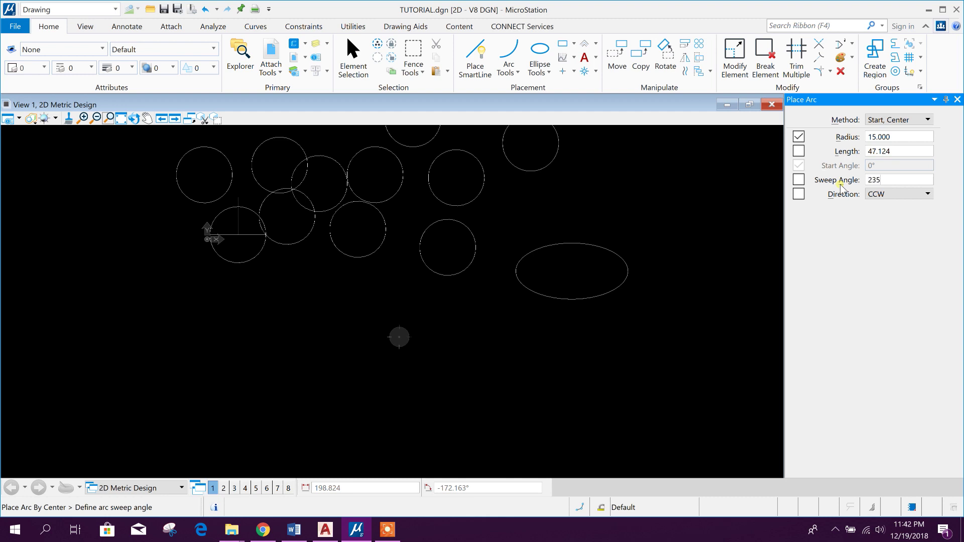
key("Return")
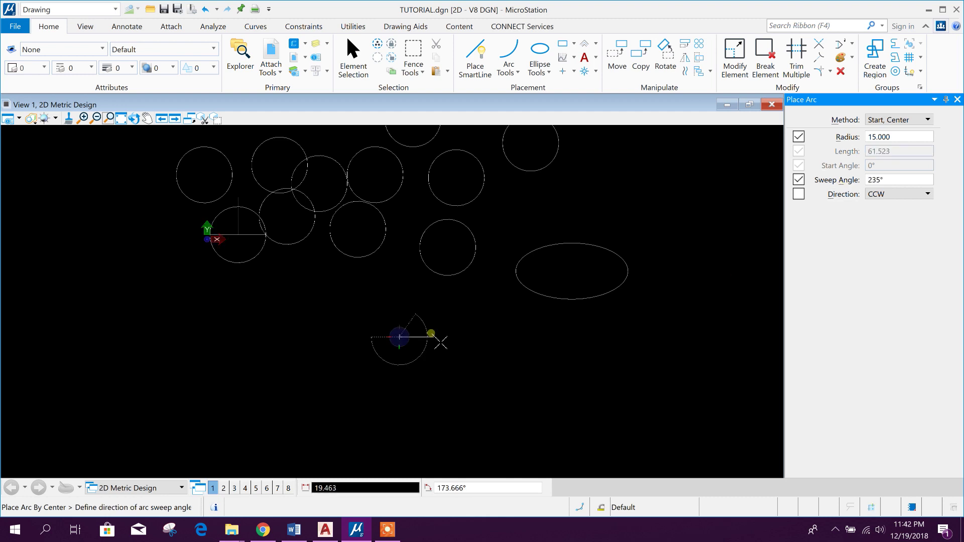
left_click(374, 295)
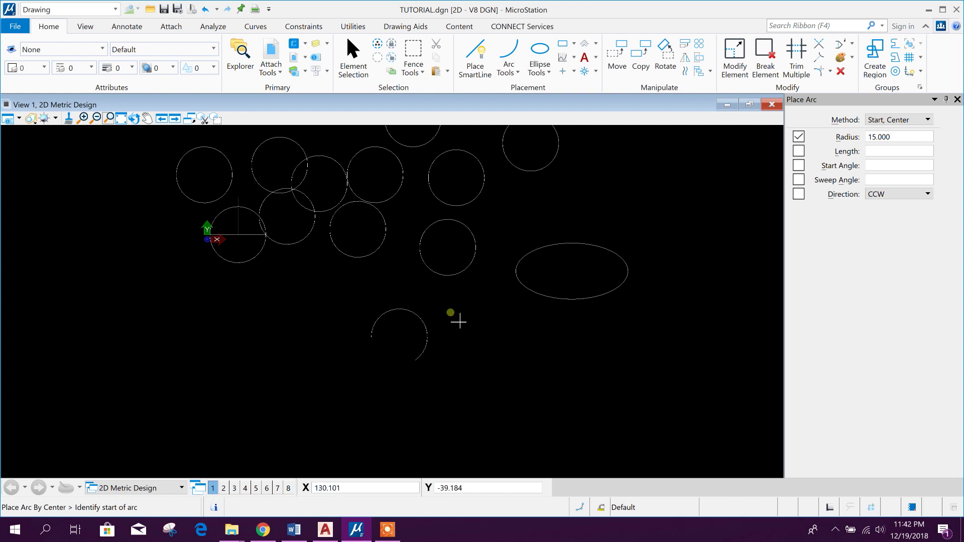
middle_click_drag(439, 336, 445, 356)
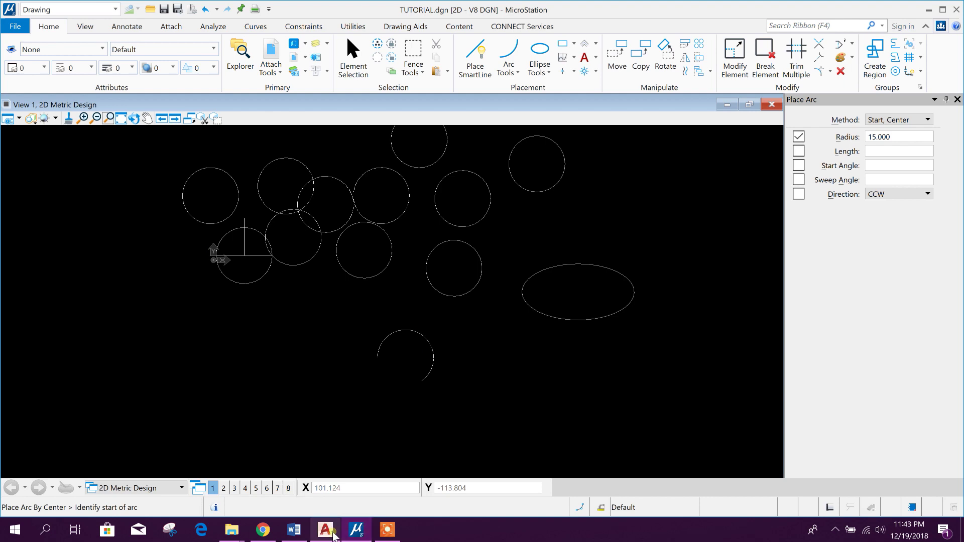
left_click(326, 530)
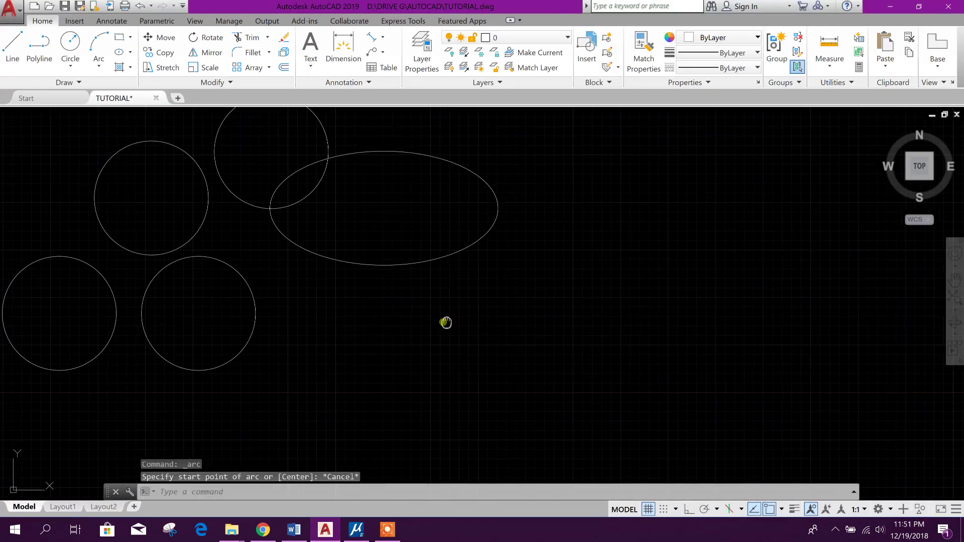
- Draw a Start, Center, Angle arc below the ellipse, centre 15 units from start, 235° included angle
middle_click_drag(445, 323, 460, 317)
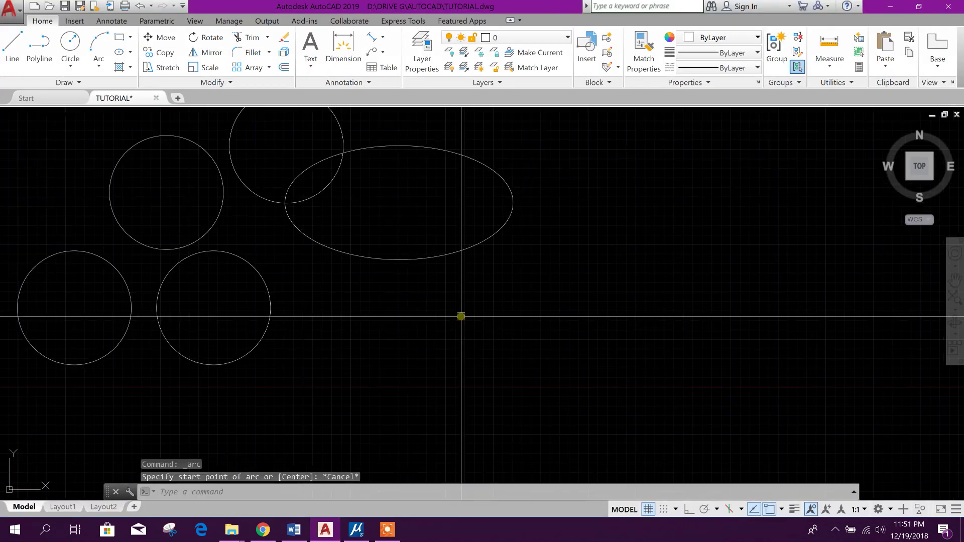
left_click(99, 66)
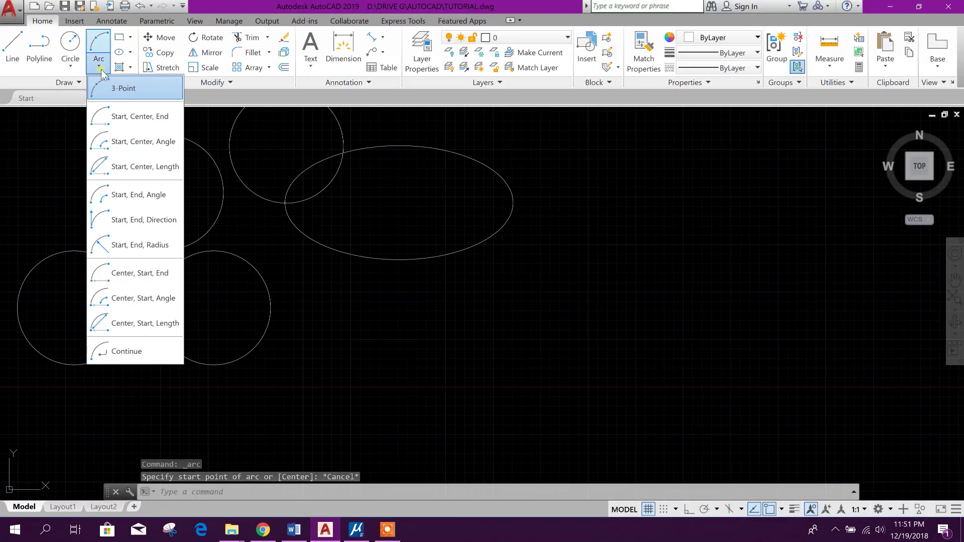
left_click(151, 142)
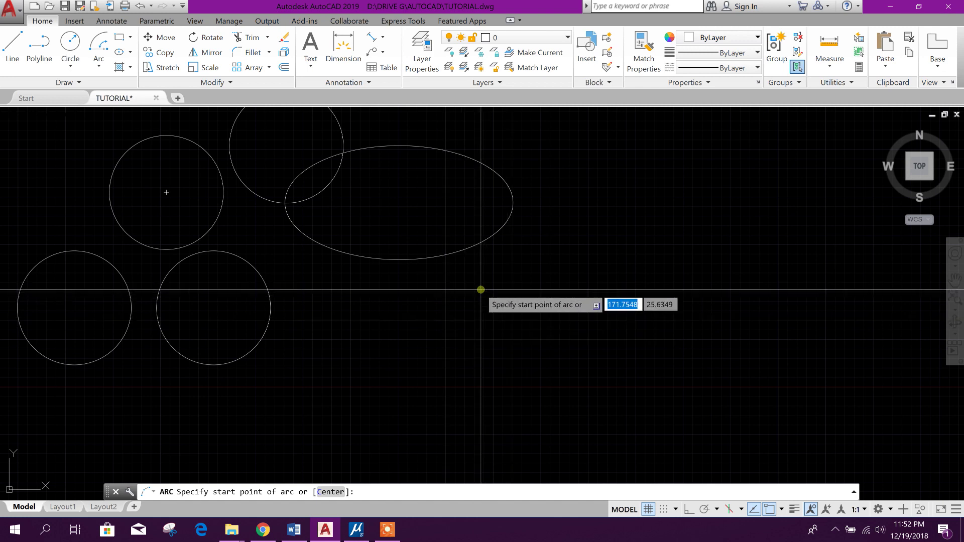
left_click(479, 307)
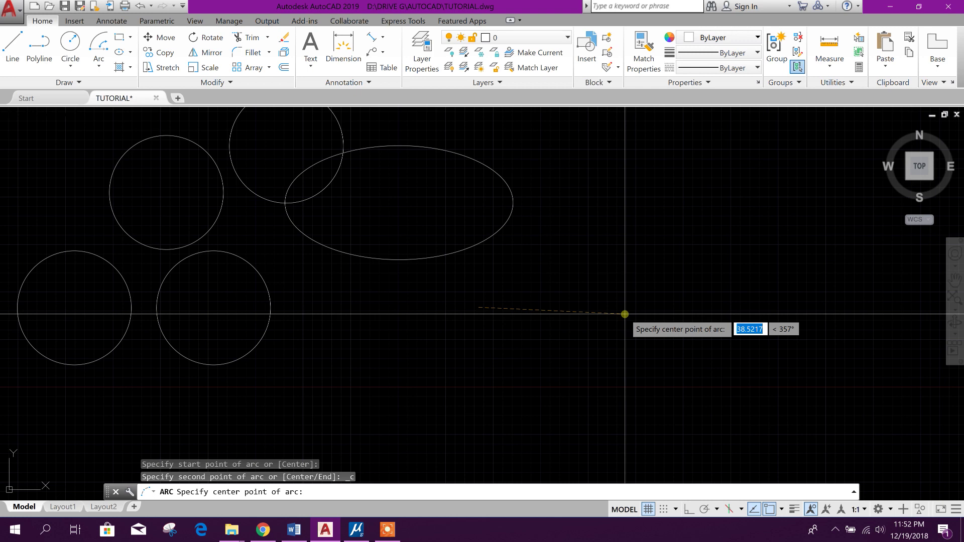
type("15")
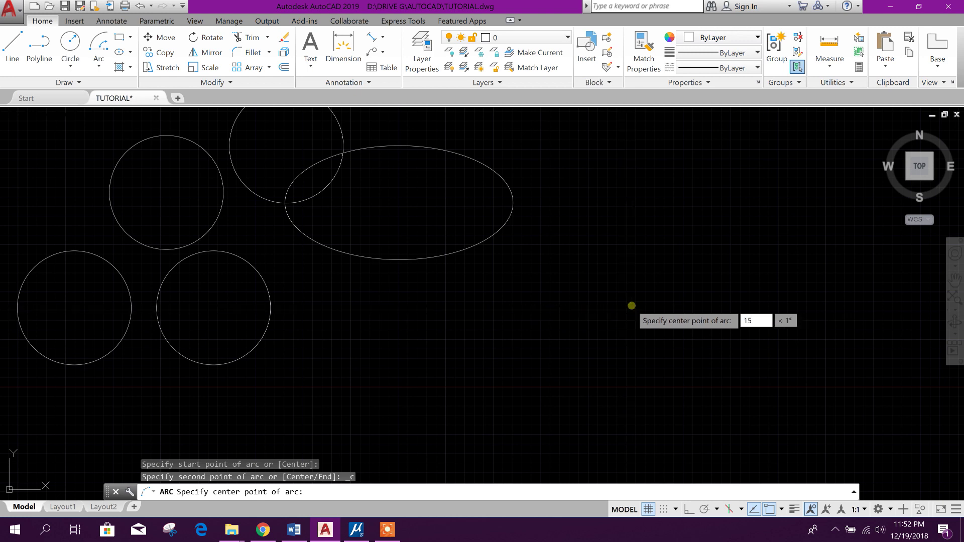
key("Return")
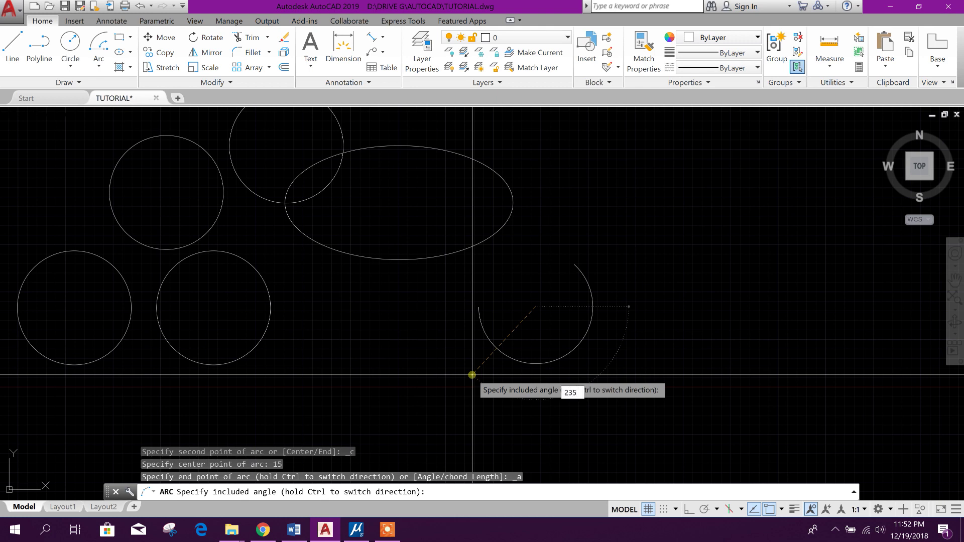
key("Return")
scroll(538, 312, "up", 2)
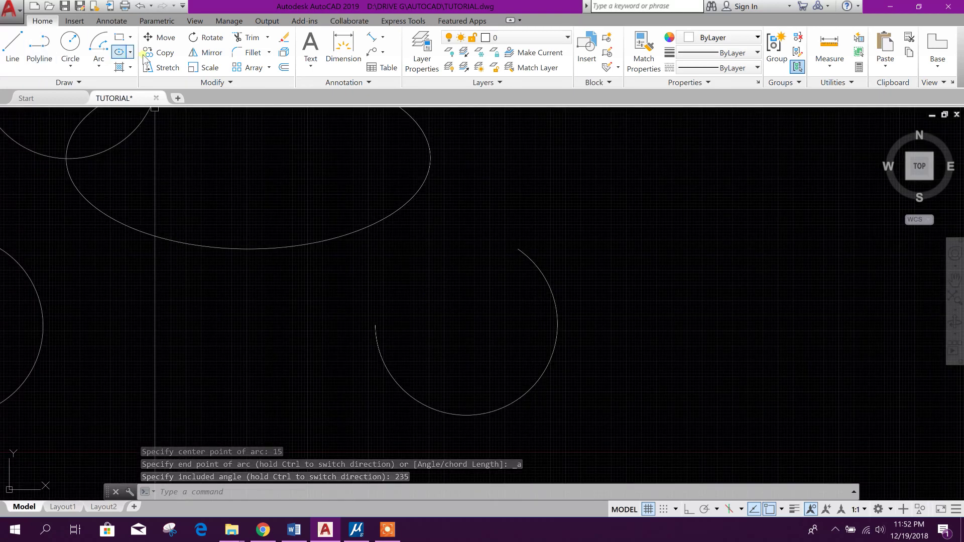
left_click(98, 64)
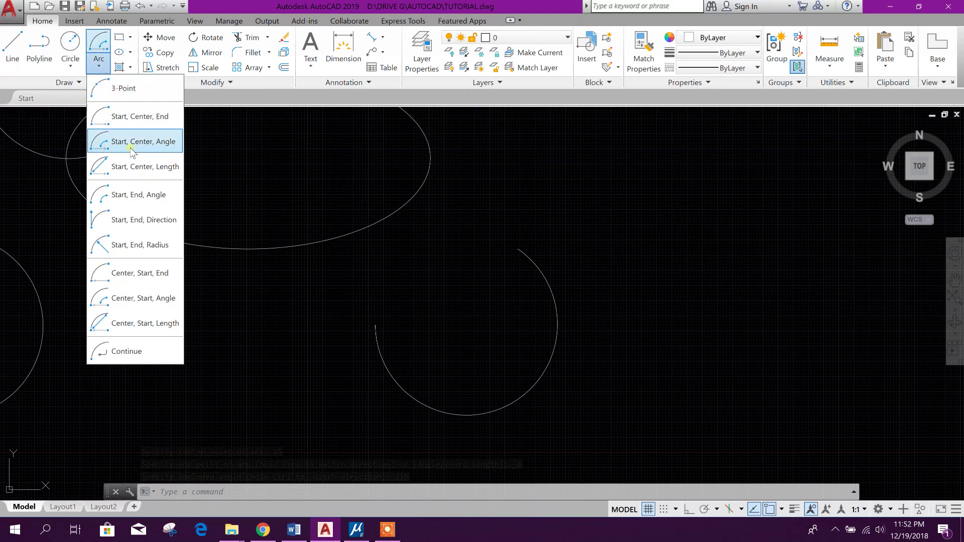
- Label AutoCAD's arc with an R15.0000 radius dimension, then bring MicroStation forward
left_click(124, 89)
left_click(374, 40)
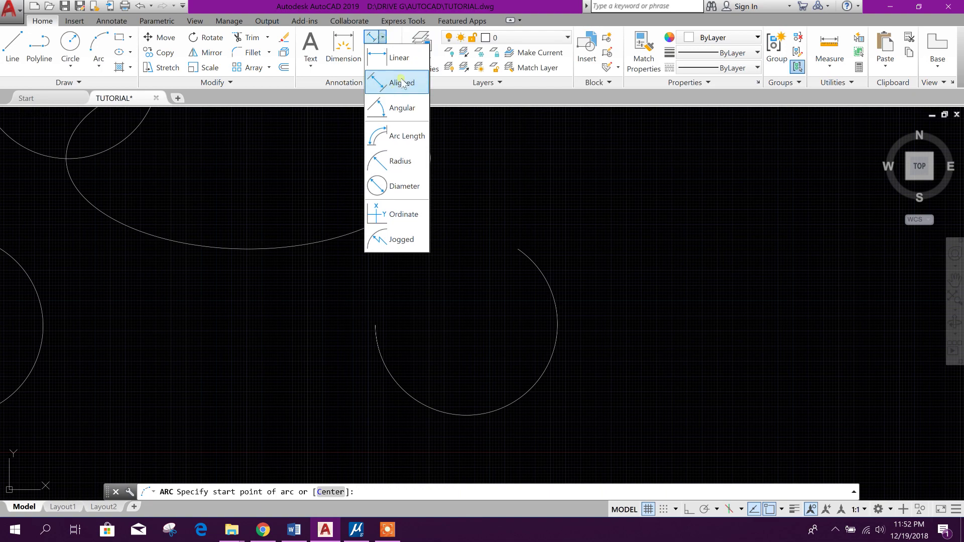
left_click(400, 161)
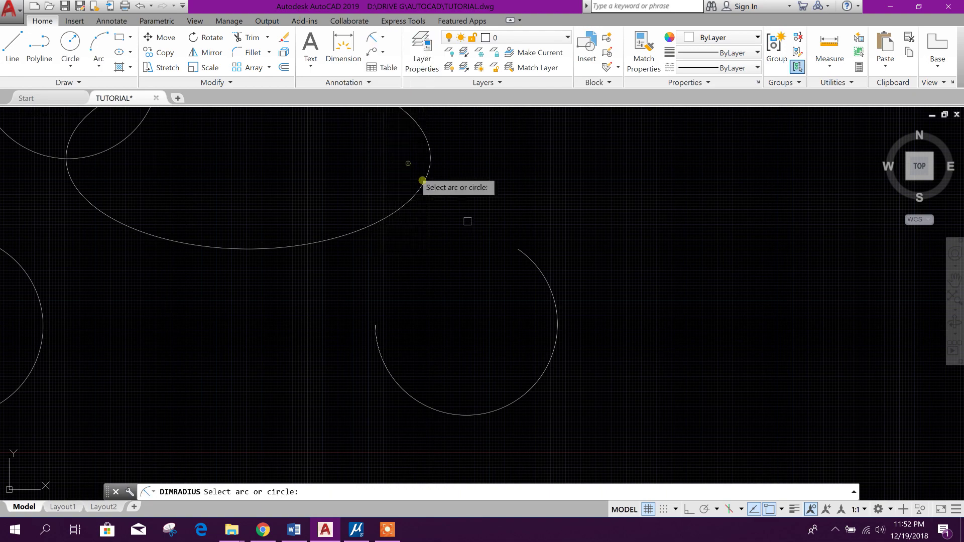
left_click(556, 315)
scroll(579, 390, "up", 5)
scroll(591, 365, "up", 4)
scroll(594, 309, "down", 8)
middle_click_drag(540, 326, 589, 332)
middle_click_drag(504, 321, 499, 378)
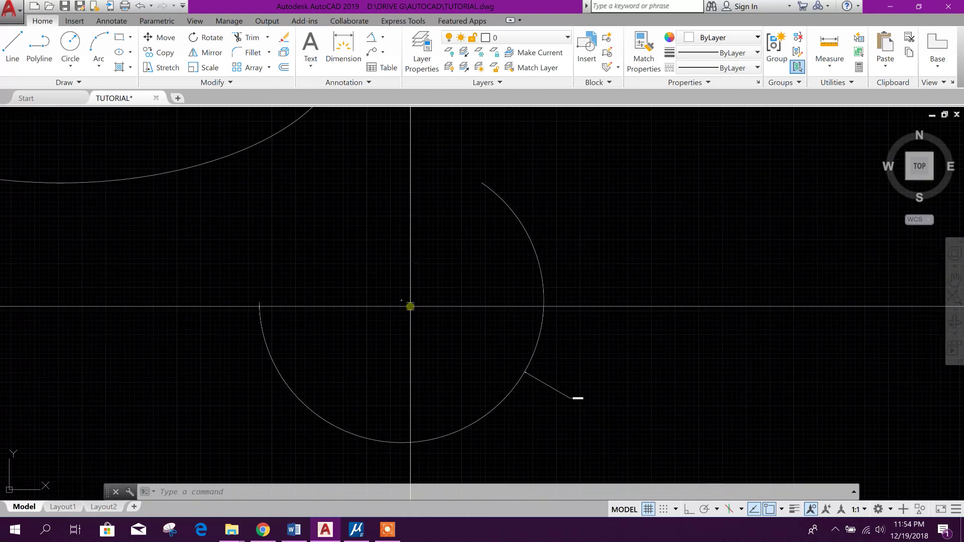
middle_click_drag(455, 309, 492, 256)
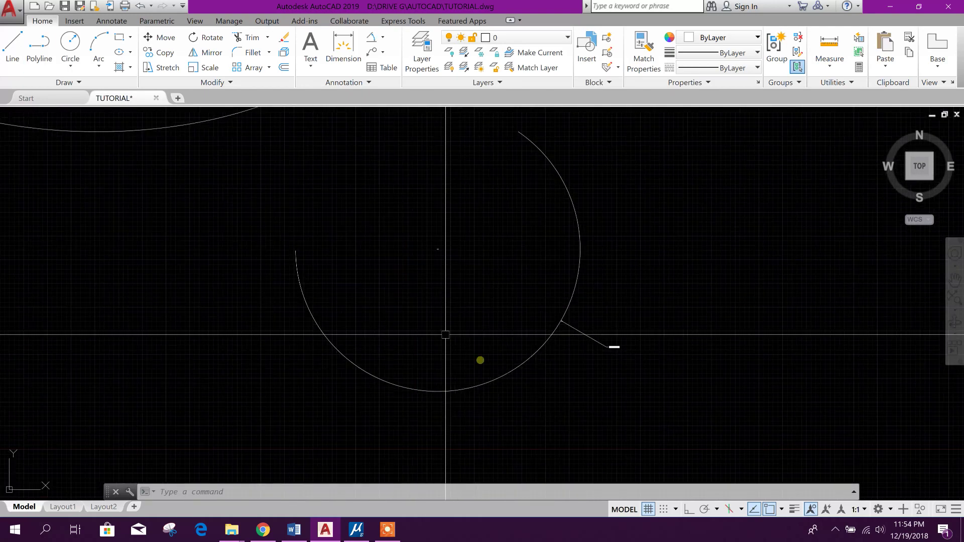
left_click(357, 532)
scroll(409, 404, "up", 5)
- Place an R 15 radius dimension on MicroStation's 235° arc using Dimension Element
mouse_move(353, 370)
middle_mouse_down()
mouse_move(409, 363)
mouse_move(385, 340)
middle_mouse_up()
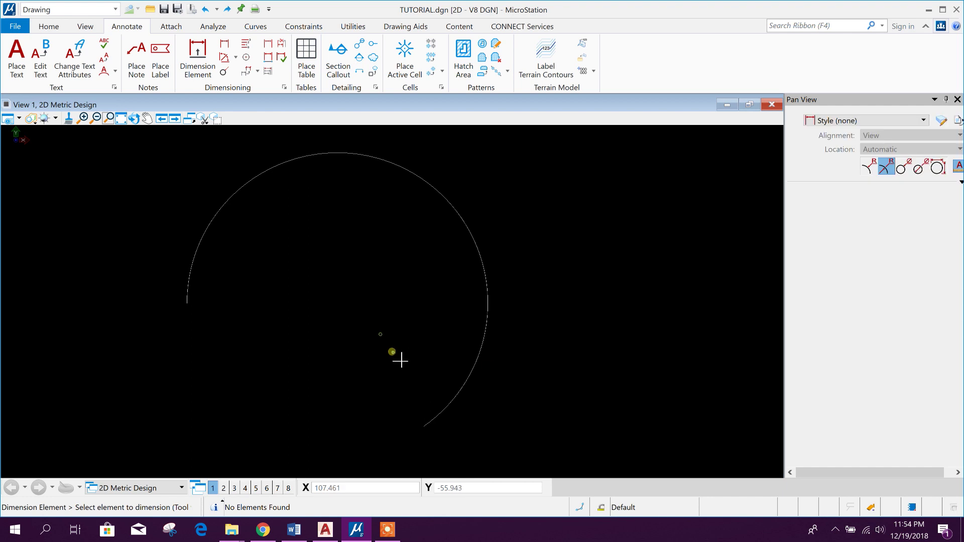
middle_click_drag(384, 277, 396, 282)
left_click(51, 26)
left_click(127, 29)
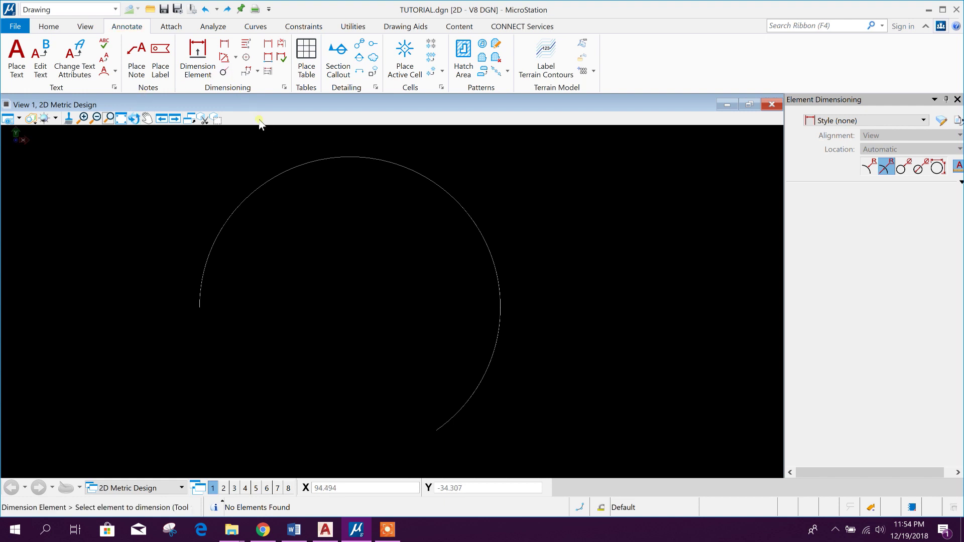
left_click(224, 74)
left_click(494, 252)
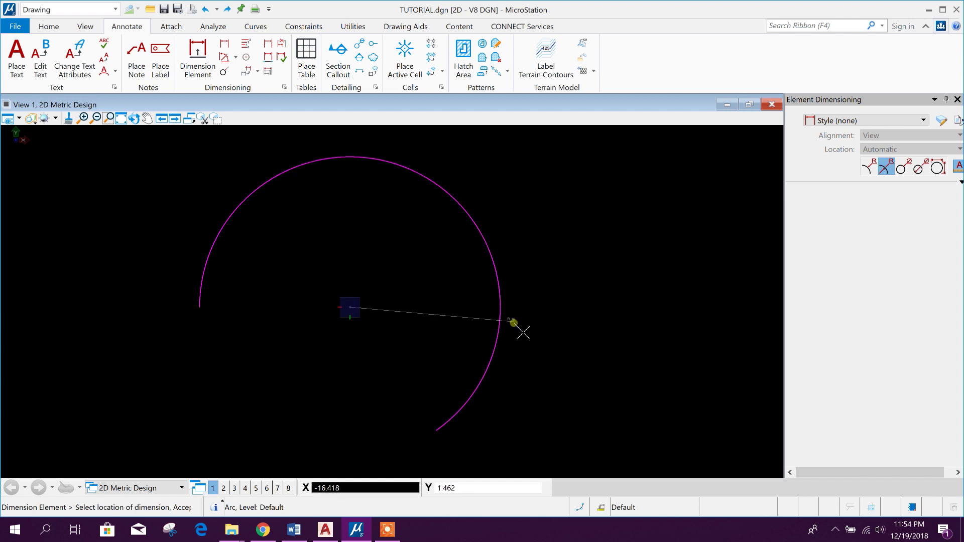
left_click(485, 276)
- Zoom and pan around the R 15 dimension to check it, then bring AutoCAD to the front
scroll(486, 277, "up", 4)
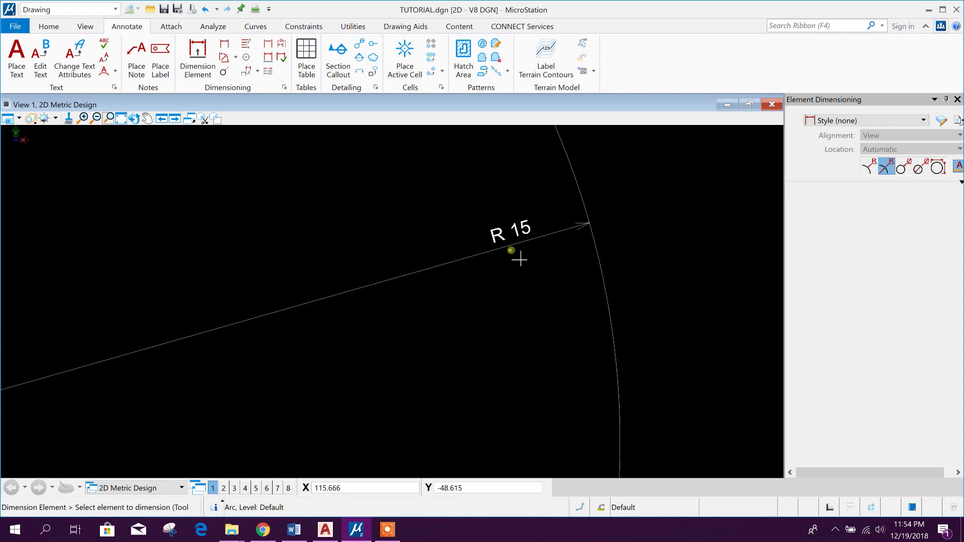
scroll(528, 244, "down", 1)
scroll(519, 257, "up", 1)
scroll(522, 244, "down", 3)
mouse_move(479, 273)
middle_mouse_down()
mouse_move(465, 319)
mouse_move(417, 315)
middle_mouse_up()
scroll(435, 285, "down", 1)
scroll(433, 315, "up", 2)
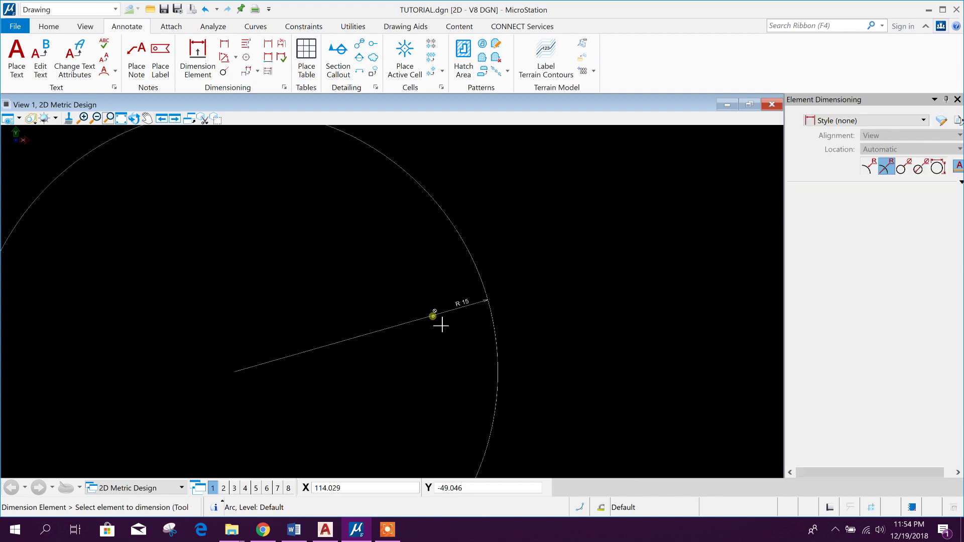
scroll(424, 286, "down", 2)
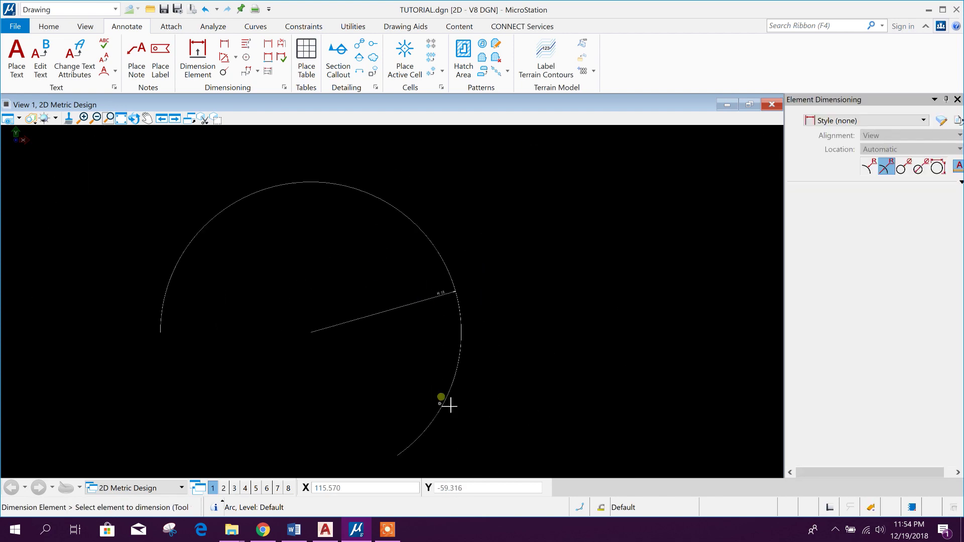
left_click(326, 530)
scroll(640, 360, "up", 5)
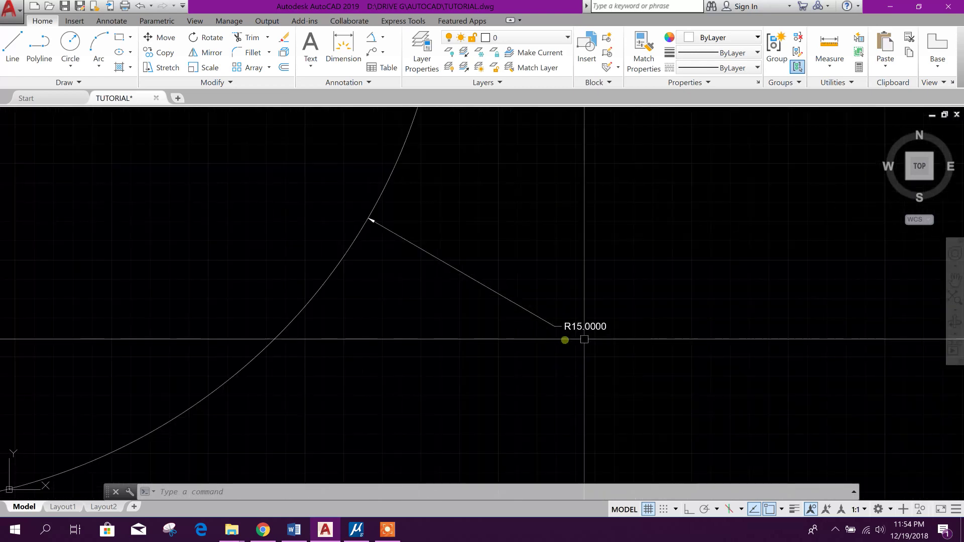
- Inspect AutoCAD's R15.0000 dimension, then return to TUTORIAL.dgn showing the R 15 arc
middle_click_drag(493, 343, 580, 329)
middle_click_drag(634, 382, 598, 410)
scroll(519, 344, "down", 2)
scroll(586, 367, "up", 6)
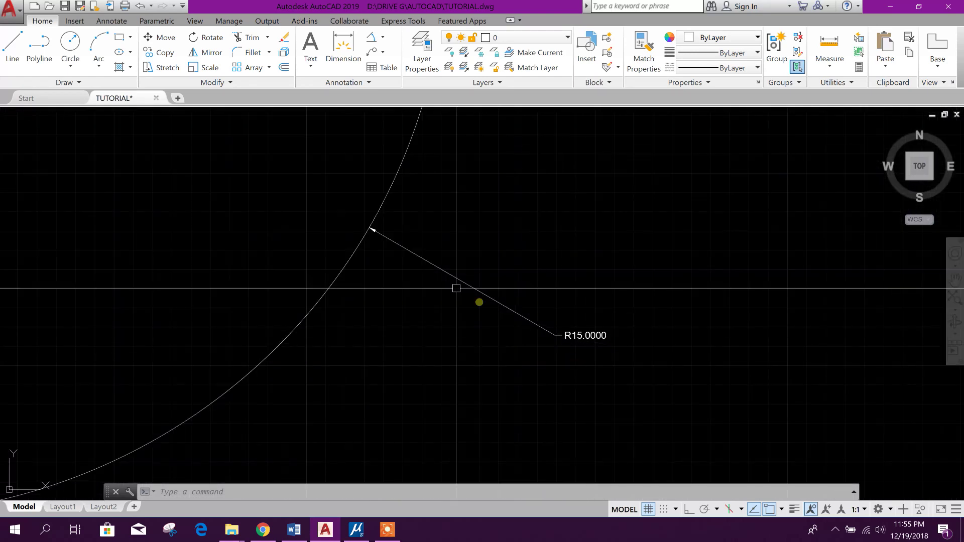
scroll(623, 358, "down", 4)
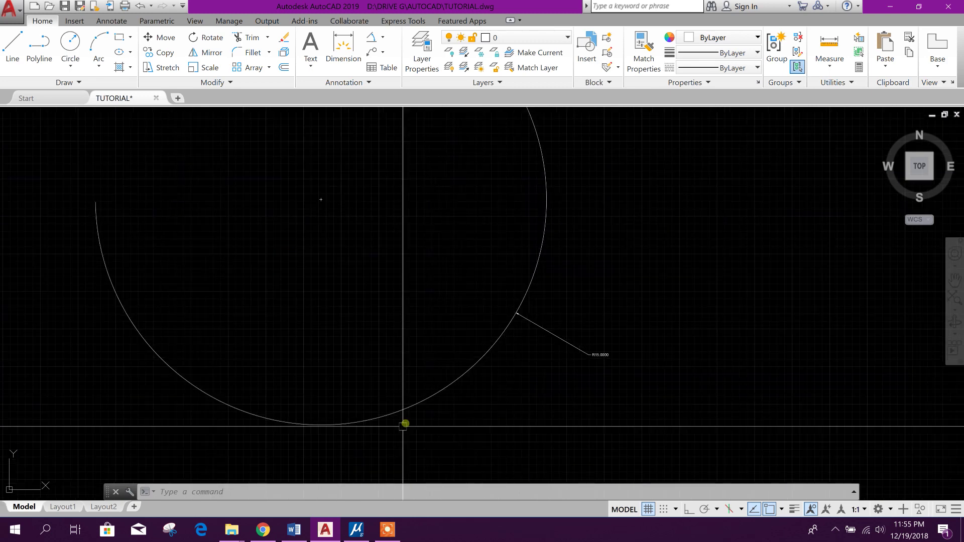
left_click(357, 530)
middle_click_drag(547, 259, 523, 325)
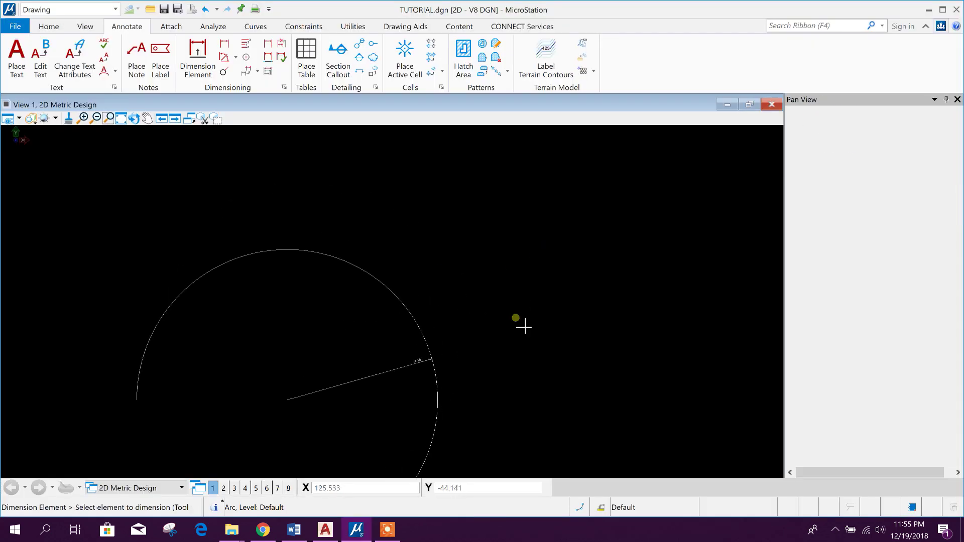
left_click(49, 26)
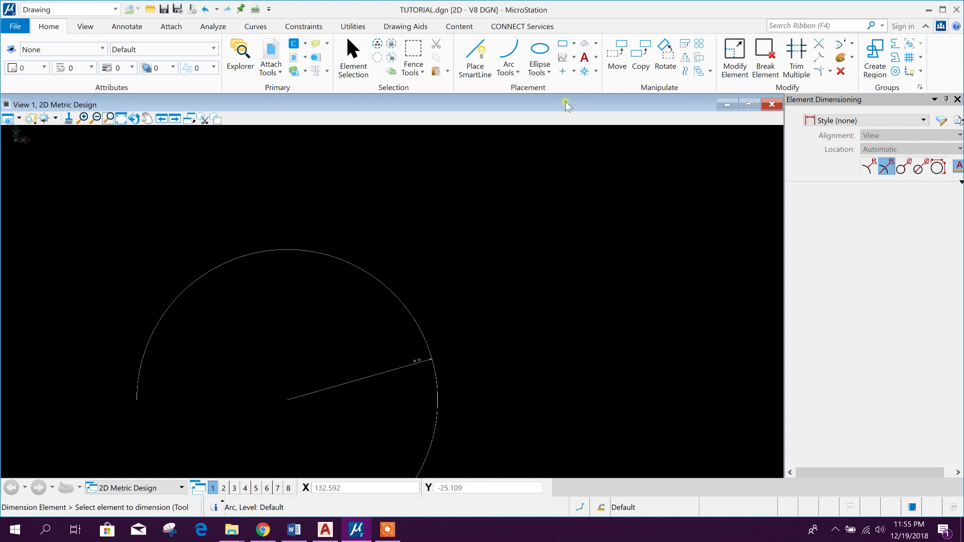
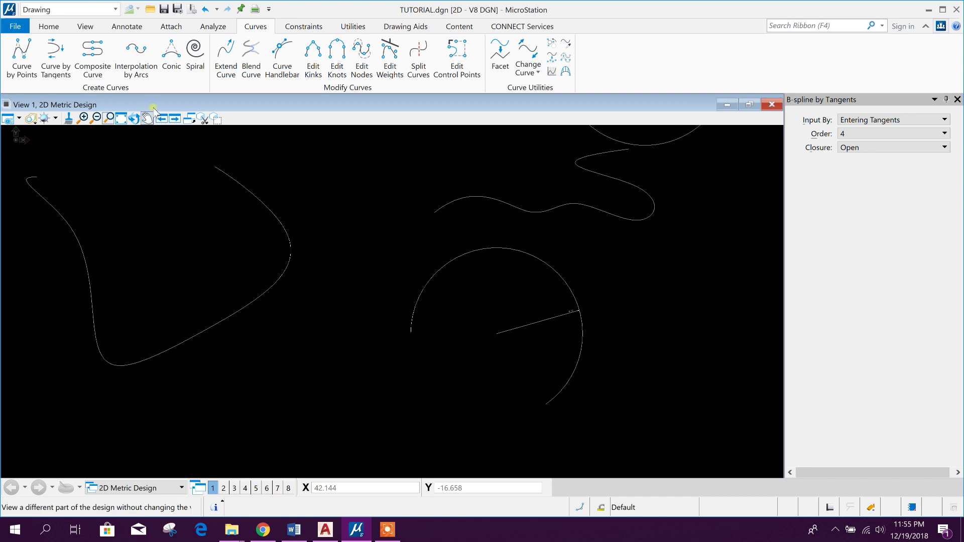
- Draw a wavy curve interpolated by arcs through seven points across the existing arc
left_click(136, 50)
left_click(244, 349)
left_click(294, 303)
left_click(362, 376)
left_click(437, 370)
left_click(486, 303)
left_click(544, 384)
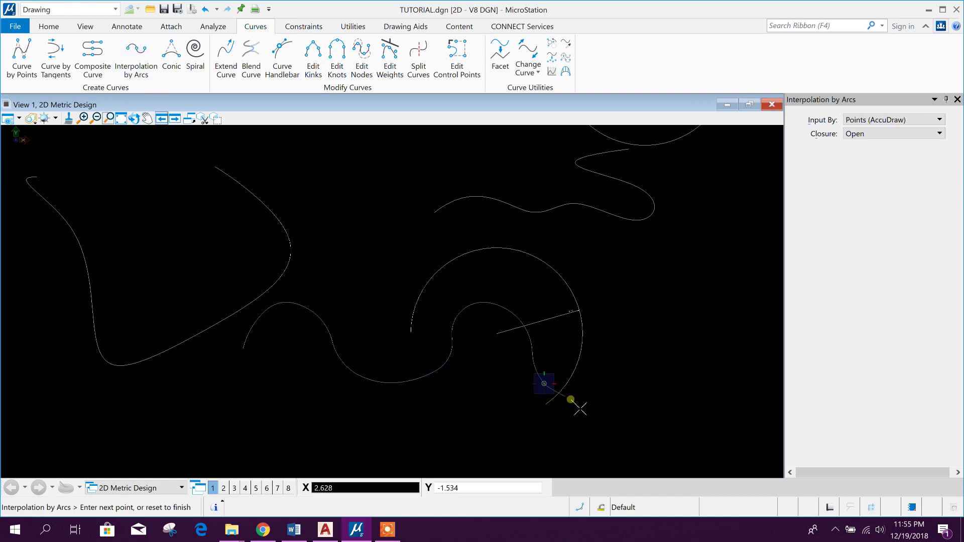
left_click(628, 407)
right_click(645, 398)
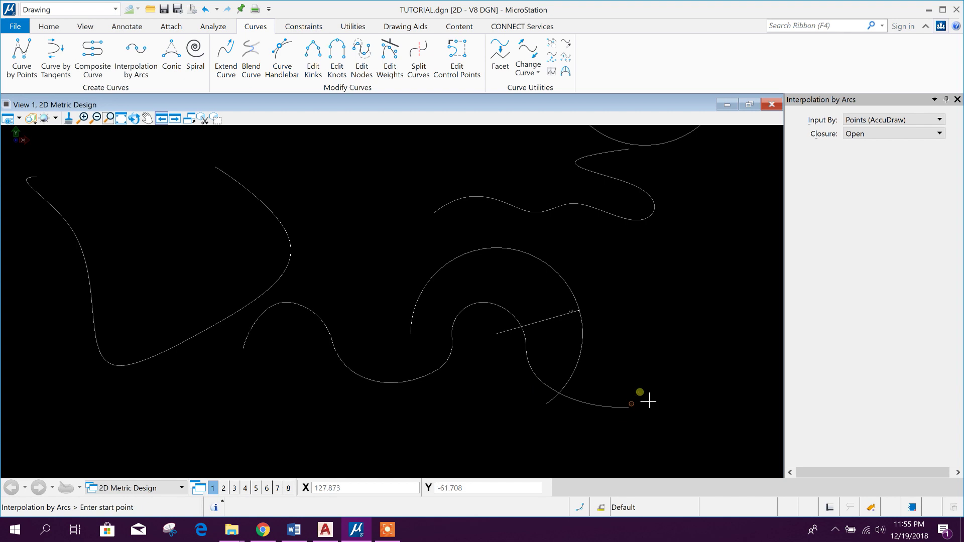
- Add a parabolic conic curve from its start, end and shoulder points
left_click(174, 67)
left_click(147, 257)
left_click(230, 268)
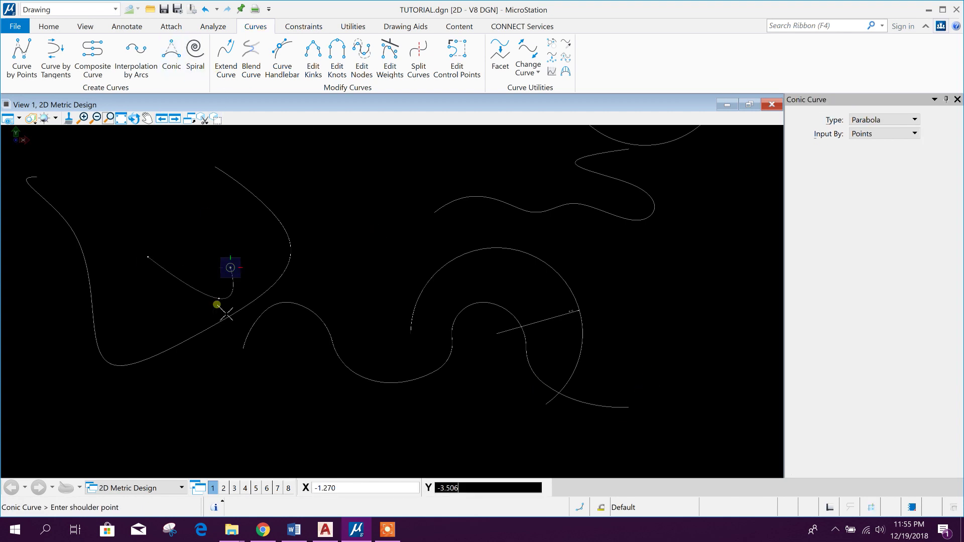
left_click(179, 410)
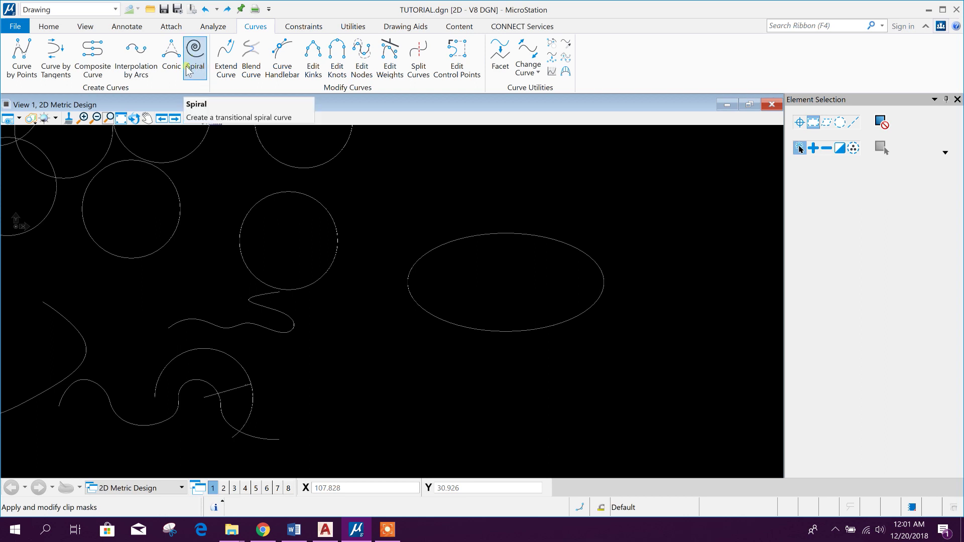
- Place a clothoid spiral with initial degree 30, final degree 90 and length 10
left_click(196, 56)
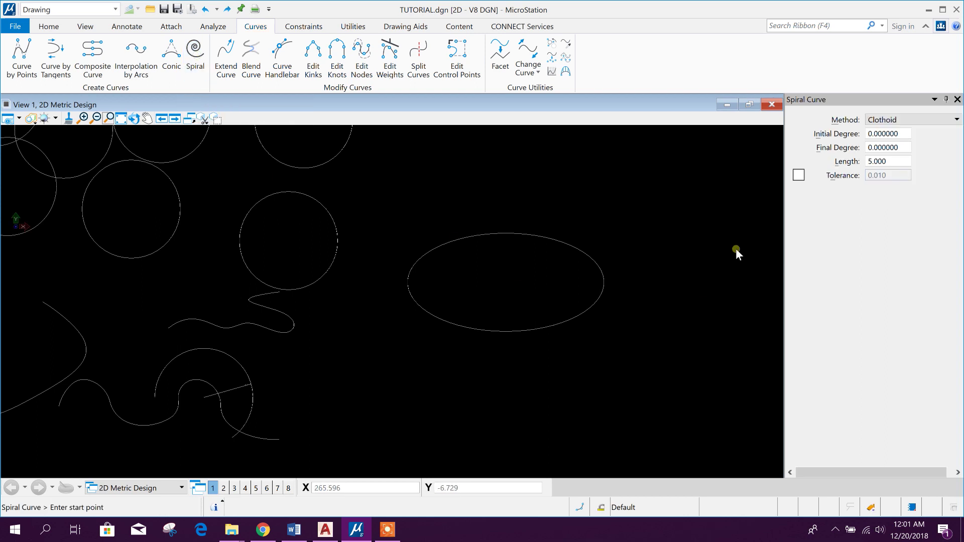
left_click_drag(898, 134, 871, 140)
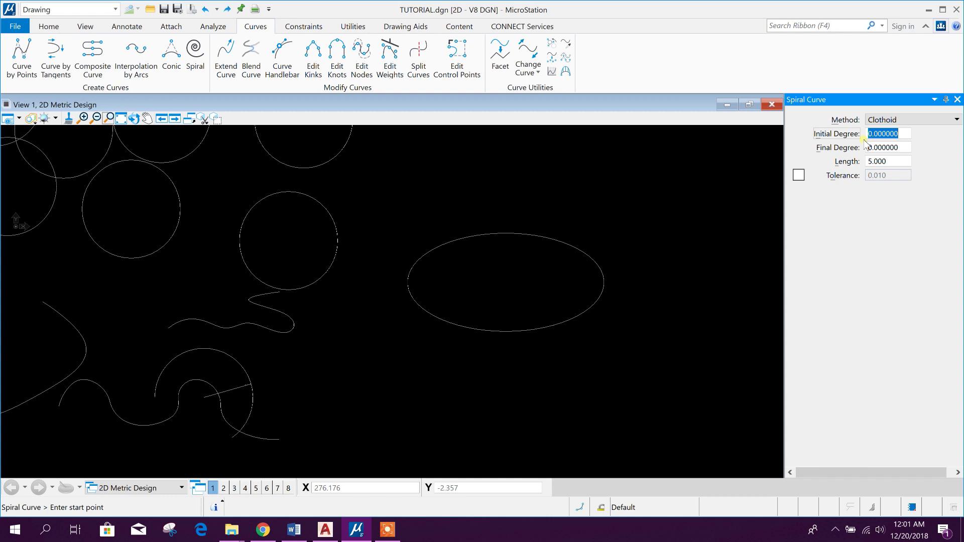
type("30")
key("Tab")
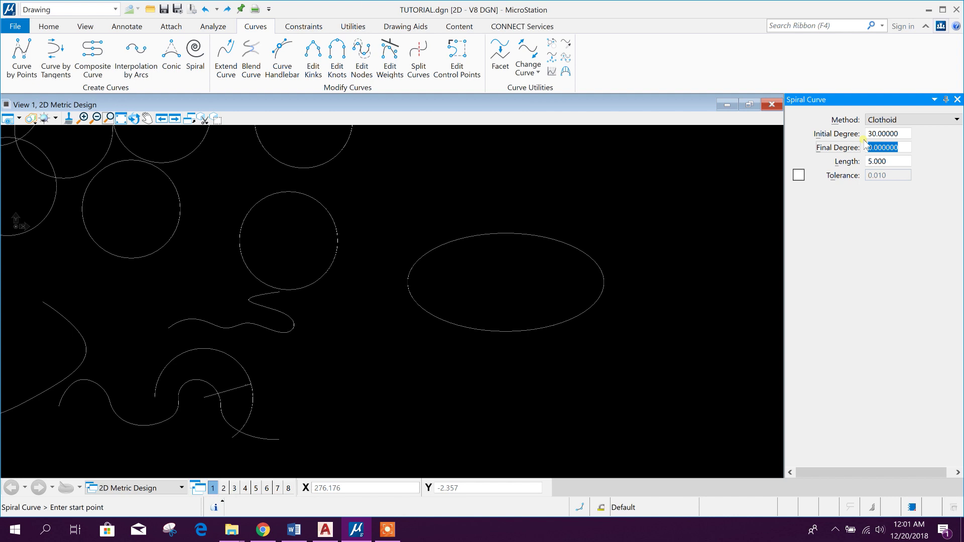
type("90")
key("Tab")
type("1")
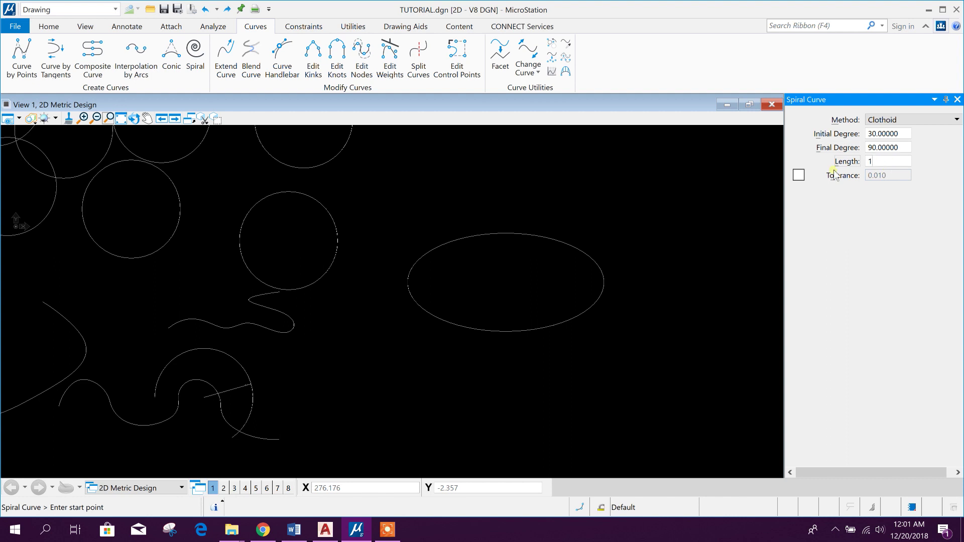
left_click(562, 378)
left_click(652, 387)
left_click(593, 431)
- Center the new spiral in view and switch the spiral method to Logarithmic
middle_click_drag(643, 387, 636, 326)
scroll(576, 335, "up", 5)
middle_click_drag(603, 286, 591, 363)
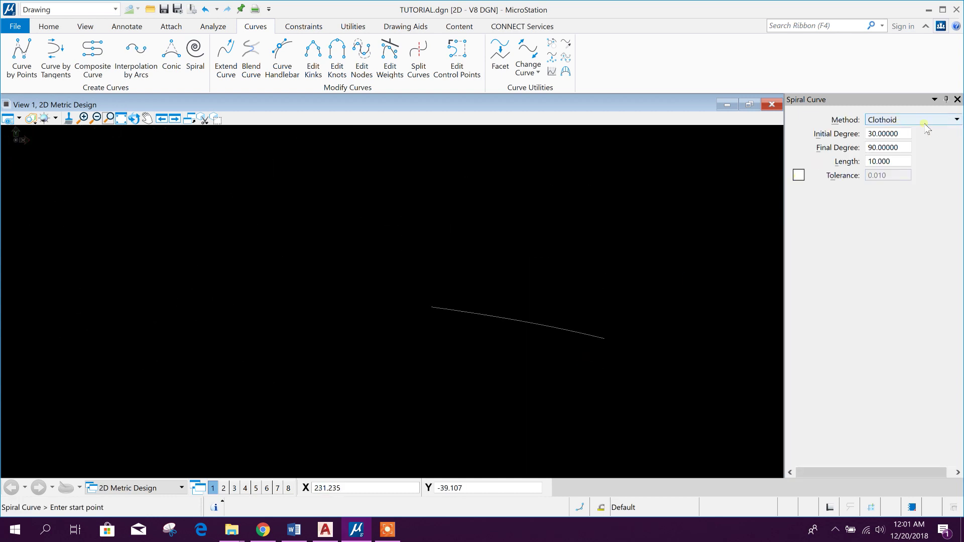
left_click(897, 121)
left_click(903, 142)
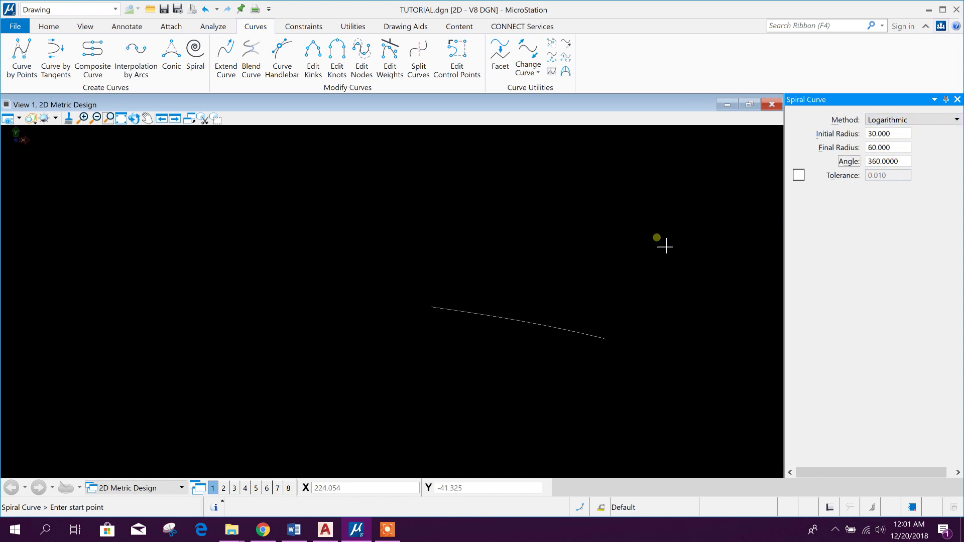
- Set the logarithmic spiral to radii 30 to 90 with a 235° angle
left_click(820, 138)
type("30")
key("Tab")
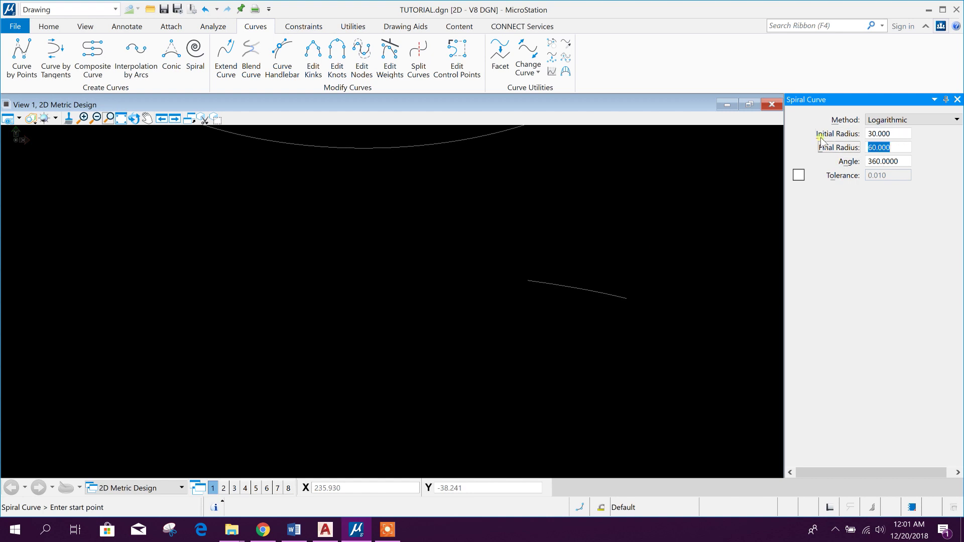
type("90")
key("Tab")
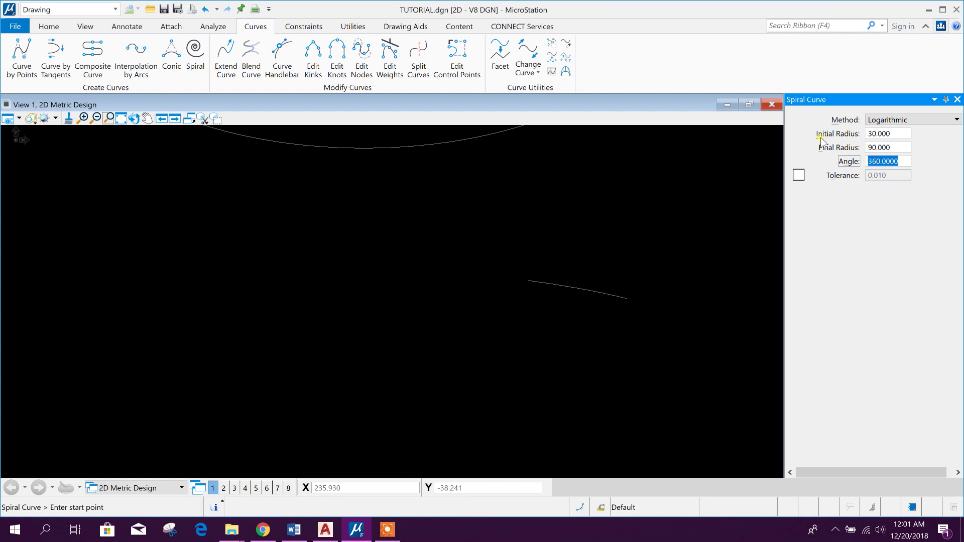
left_click(893, 161)
left_click(856, 167)
left_click(881, 133)
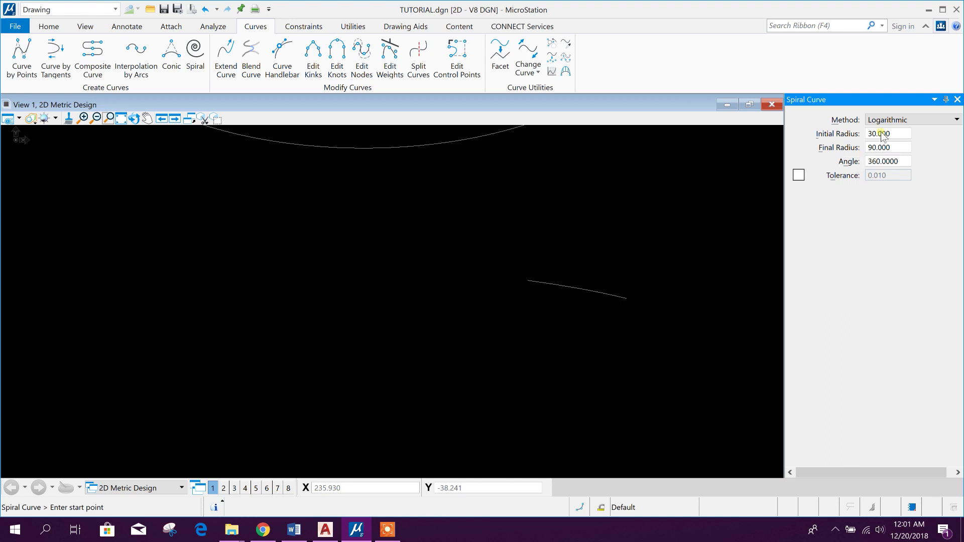
left_click_drag(895, 134, 850, 135)
left_click(882, 146)
left_click(854, 149)
left_click(891, 166)
left_click(848, 163)
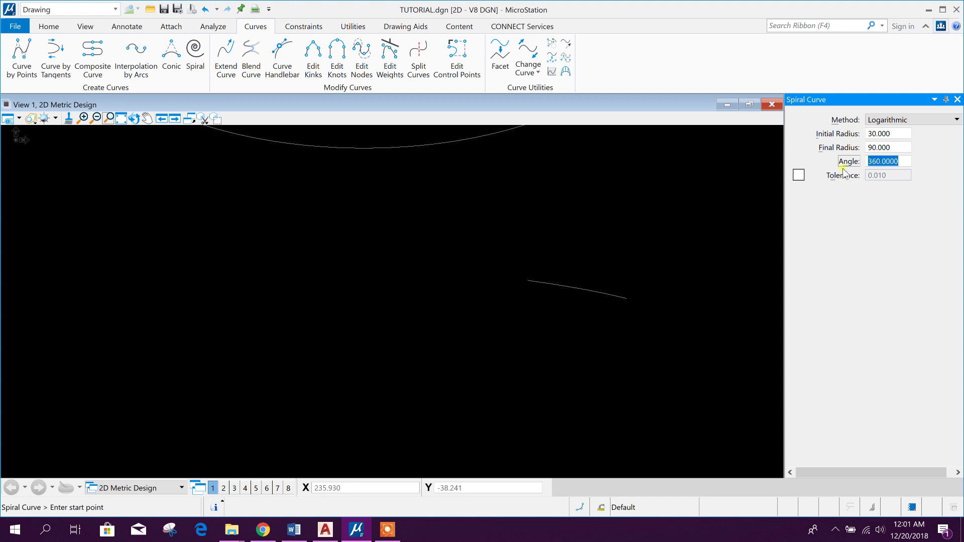
type("1")
key("Tab")
- Place the 235° logarithmic spiral in the drawing
scroll(598, 301, "down", 5)
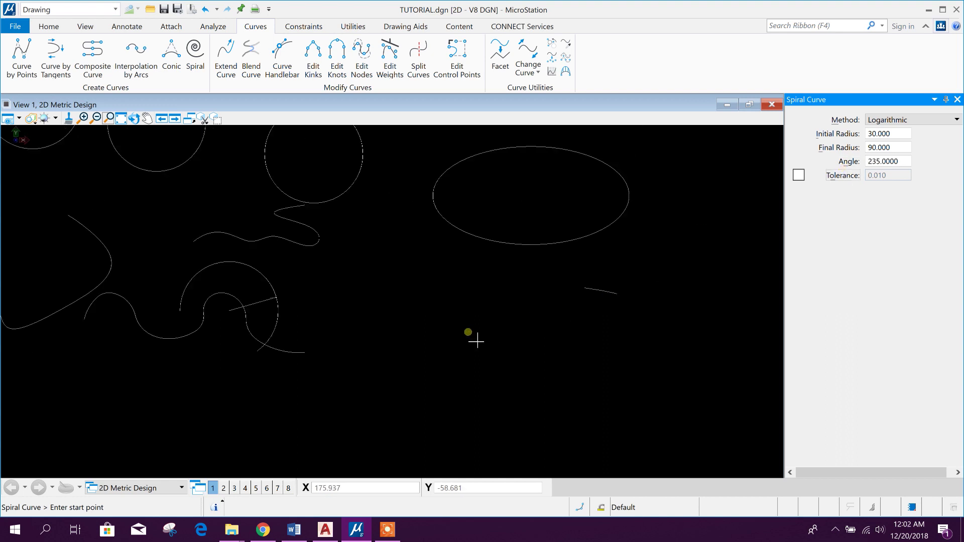
left_click(467, 331)
left_click(551, 335)
left_click(516, 366)
- Change the angle to 360° and place a second logarithmic spiral
scroll(442, 341, "down", 5)
scroll(446, 347, "up", 5)
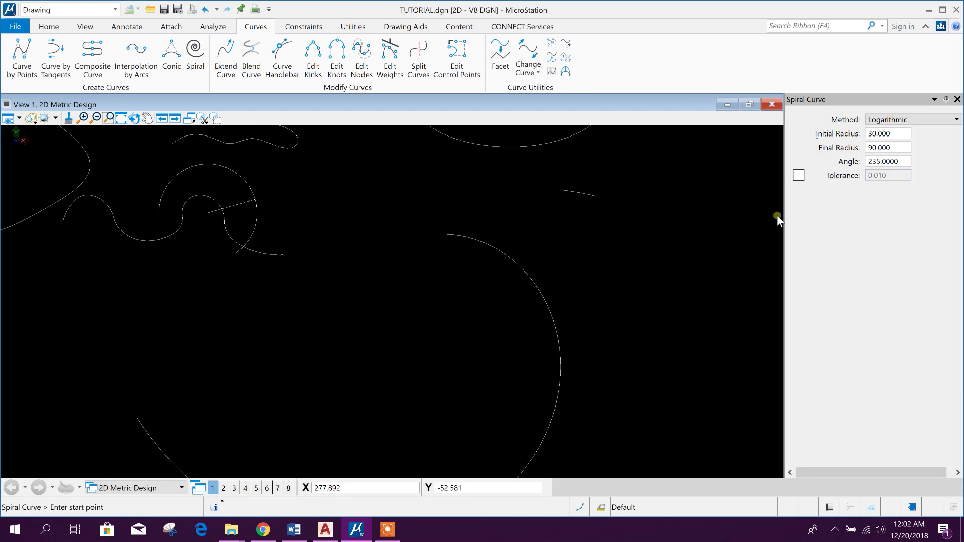
double_click(902, 162)
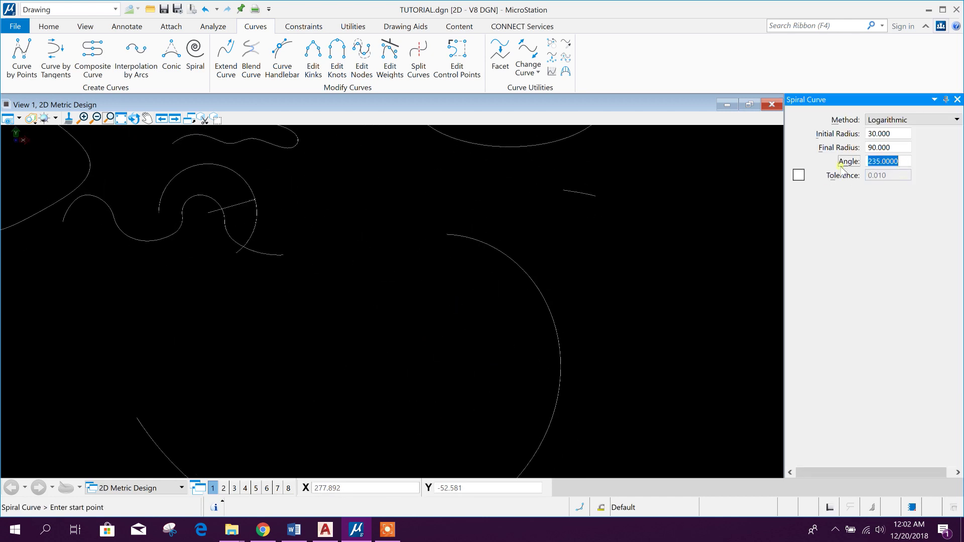
type("360")
scroll(522, 332, "down", 4)
left_click(571, 256)
left_click(614, 277)
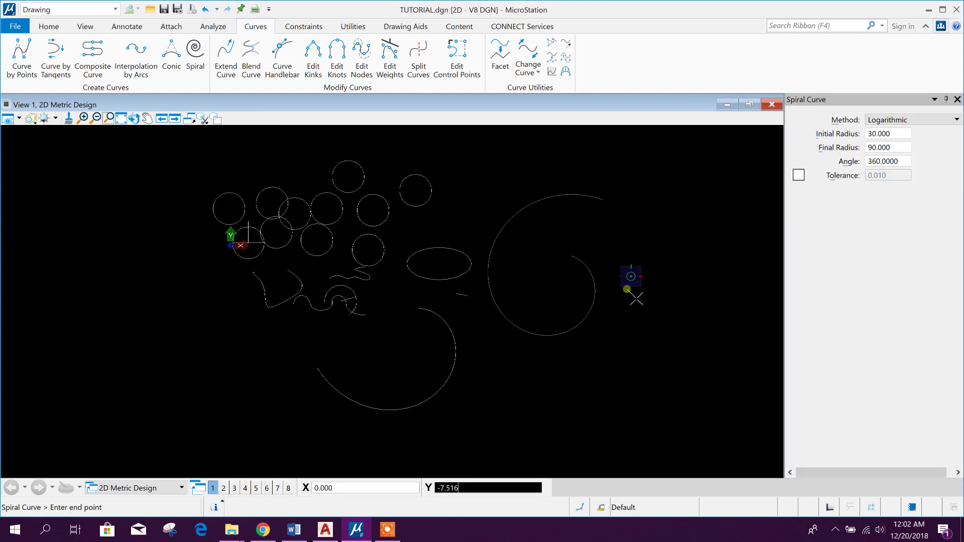
- Change the spiral's initial radius to 15
scroll(621, 260, "up", 3)
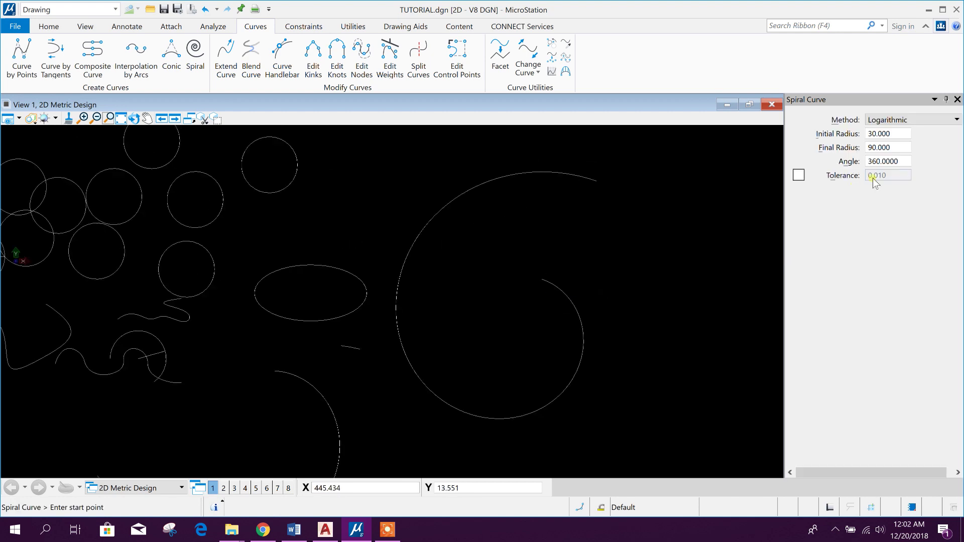
left_click(886, 162)
left_click_drag(898, 133, 843, 141)
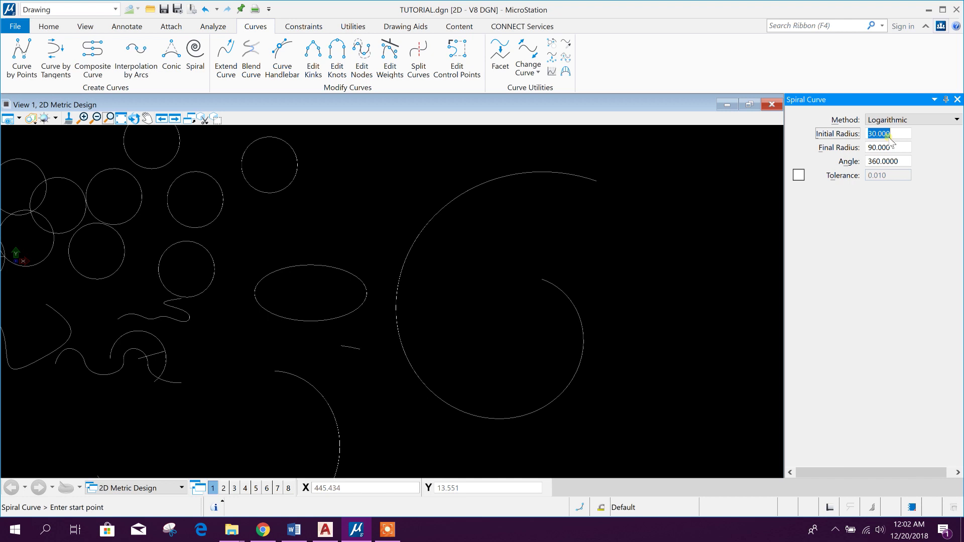
type("15")
key("Tab")
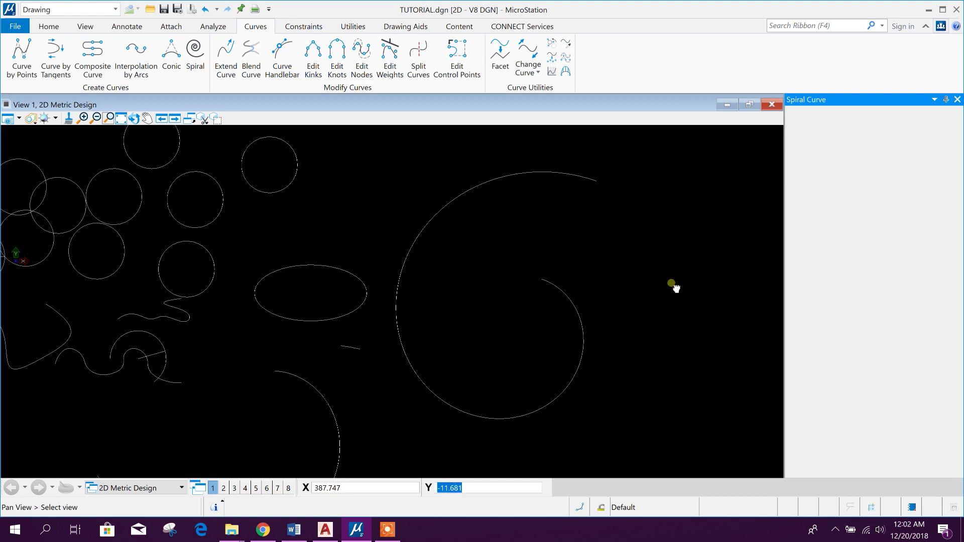
middle_click_drag(673, 285, 505, 301)
left_click(596, 246)
left_click(641, 292)
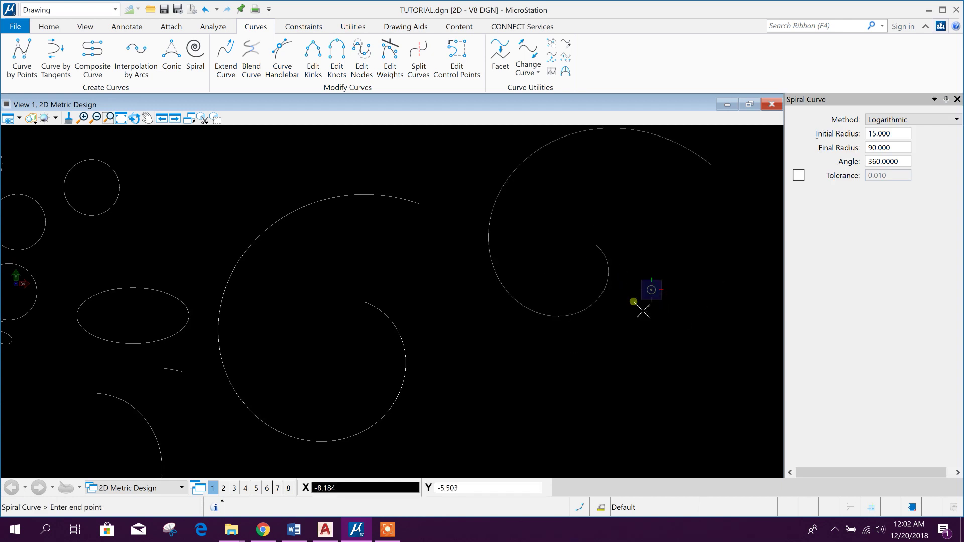
left_click(655, 289)
scroll(601, 330, "down", 4)
middle_click_drag(601, 330, 606, 279)
scroll(572, 273, "up", 2)
middle_click_drag(537, 246, 568, 271)
scroll(497, 263, "up", 2)
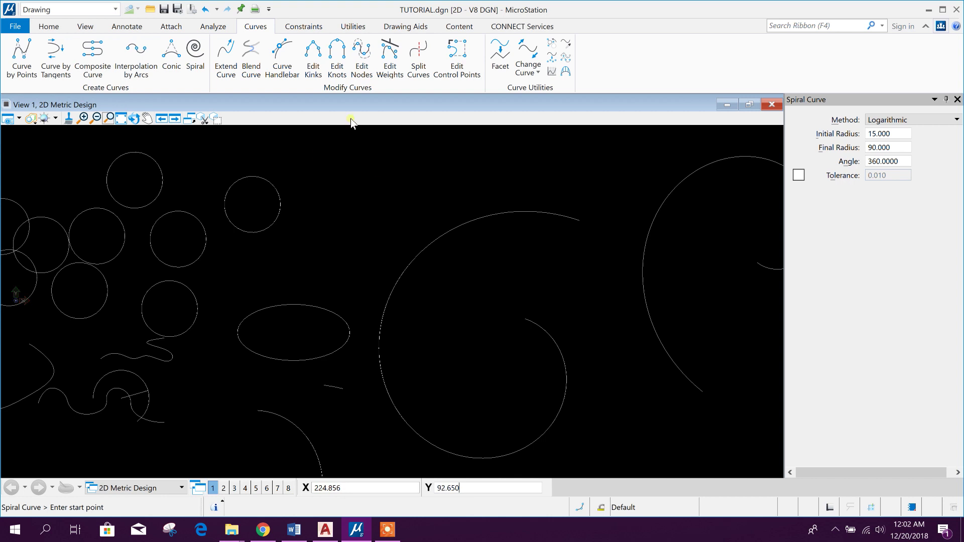
middle_click_drag(364, 226, 406, 218)
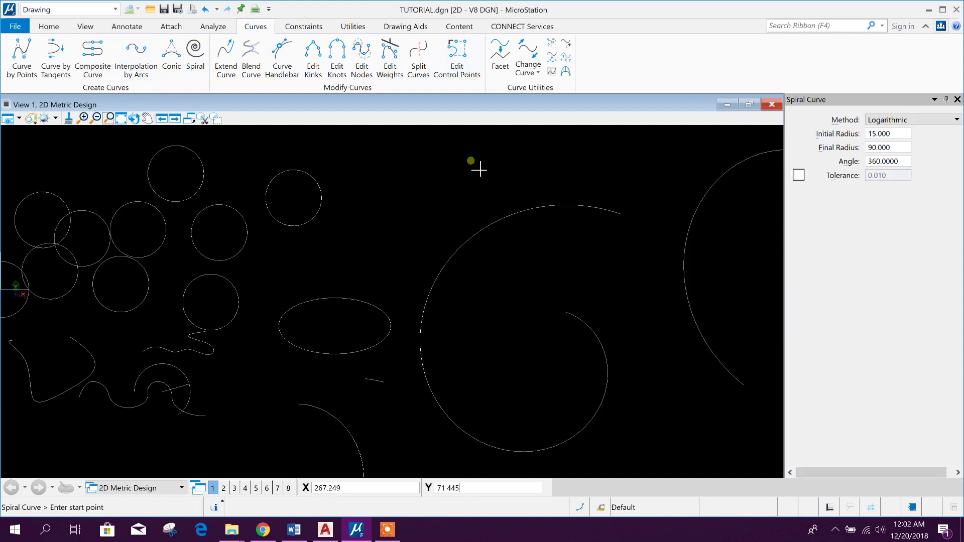
middle_click_drag(542, 152, 565, 186)
middle_click_drag(379, 284, 480, 232)
scroll(425, 317, "up", 3)
middle_click_drag(322, 291, 350, 323)
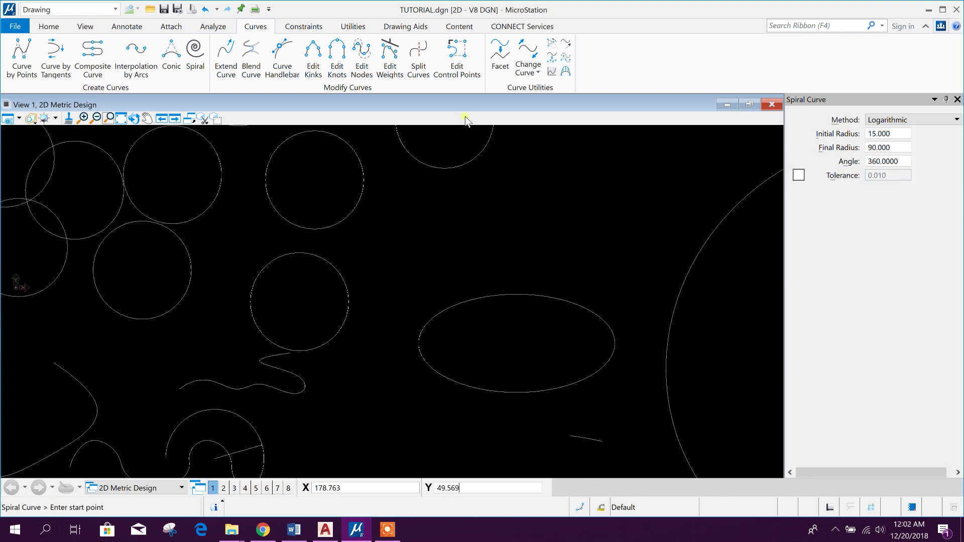
- Facet a circle into 10 segments with the Facet Curve tool
left_click(505, 60)
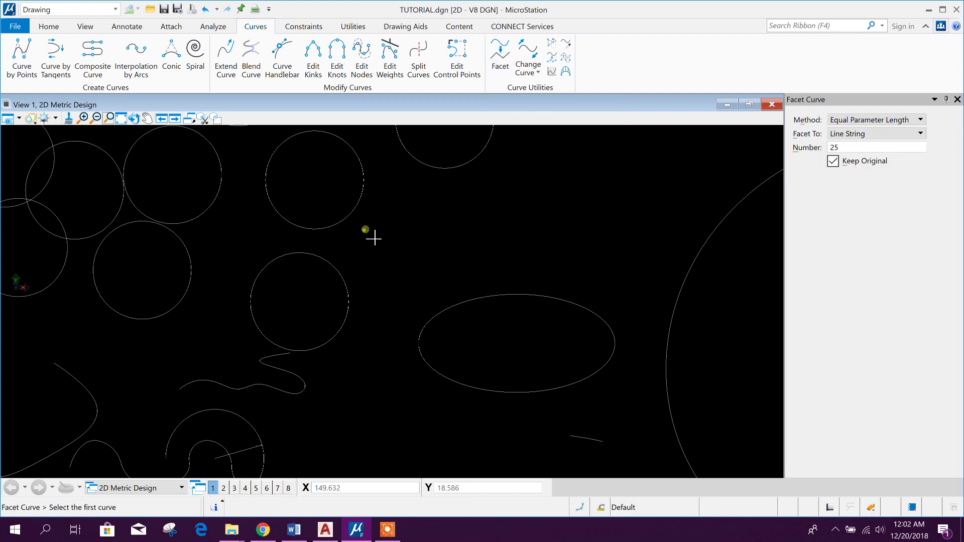
left_click(330, 263)
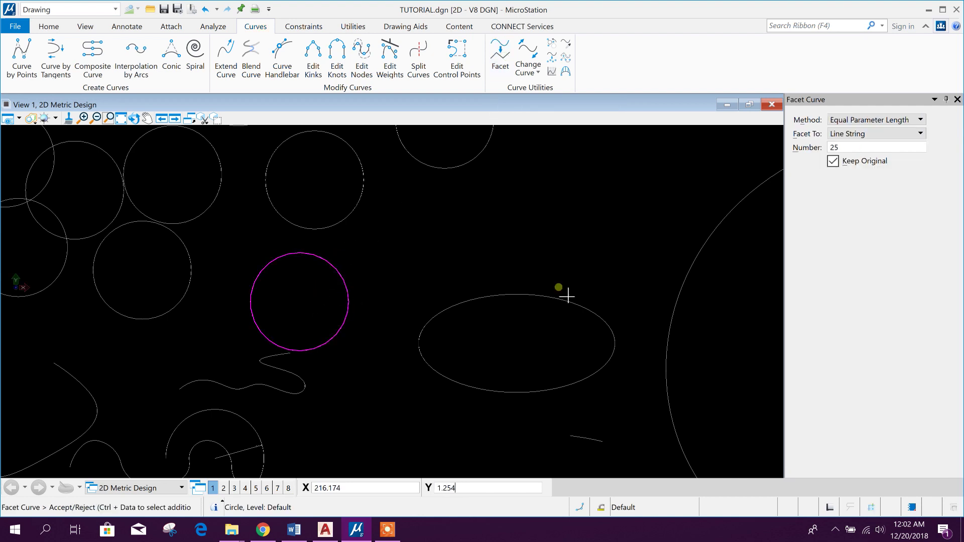
double_click(835, 148)
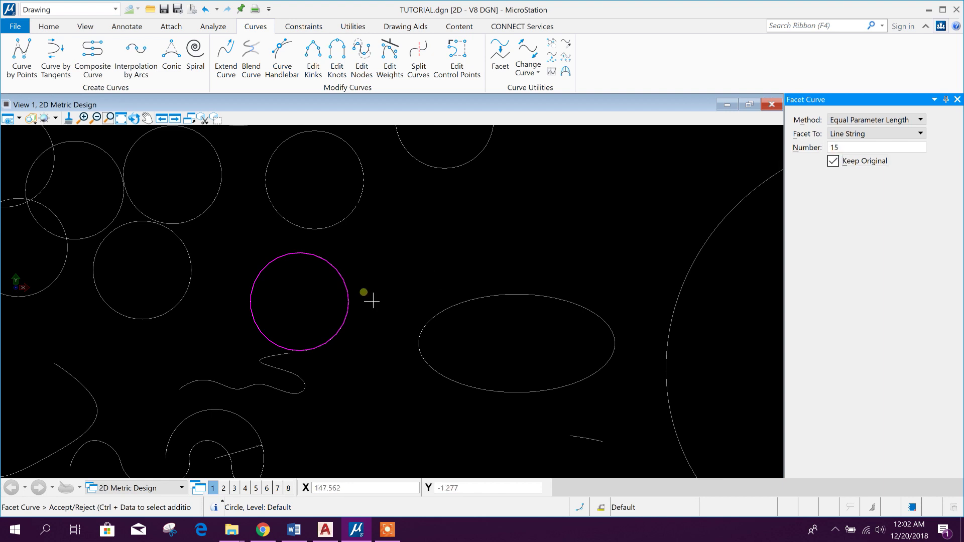
scroll(301, 287, "up", 3)
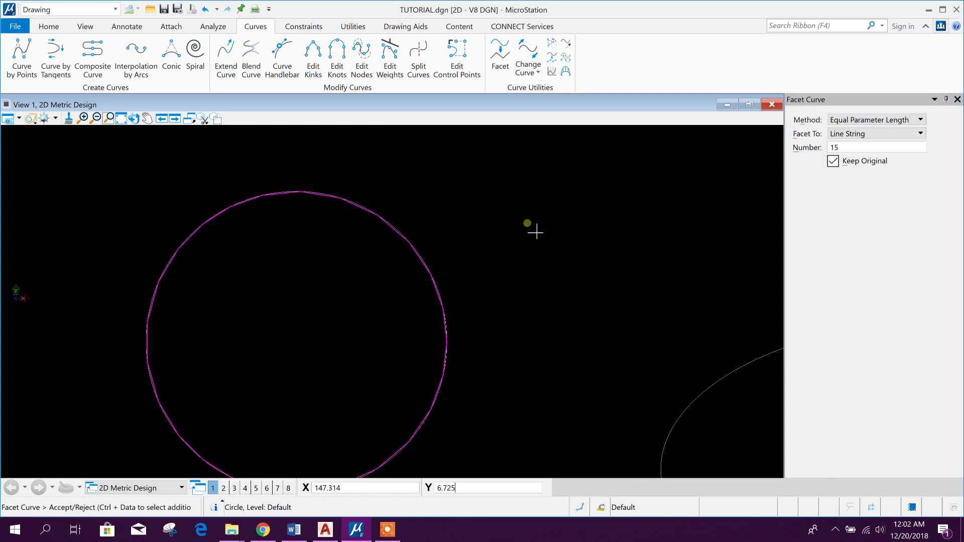
left_click(852, 149)
left_click(797, 154)
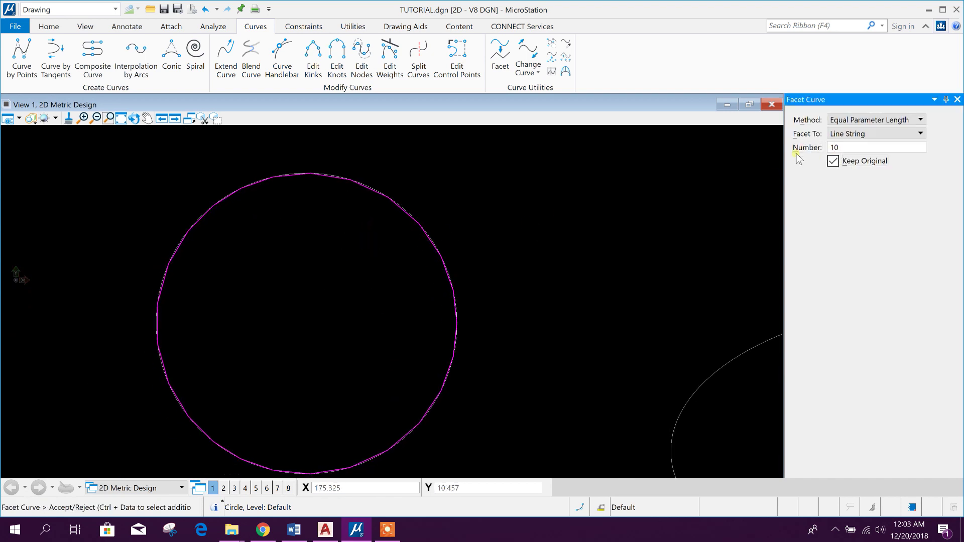
left_click(652, 268)
scroll(380, 224, "down", 2)
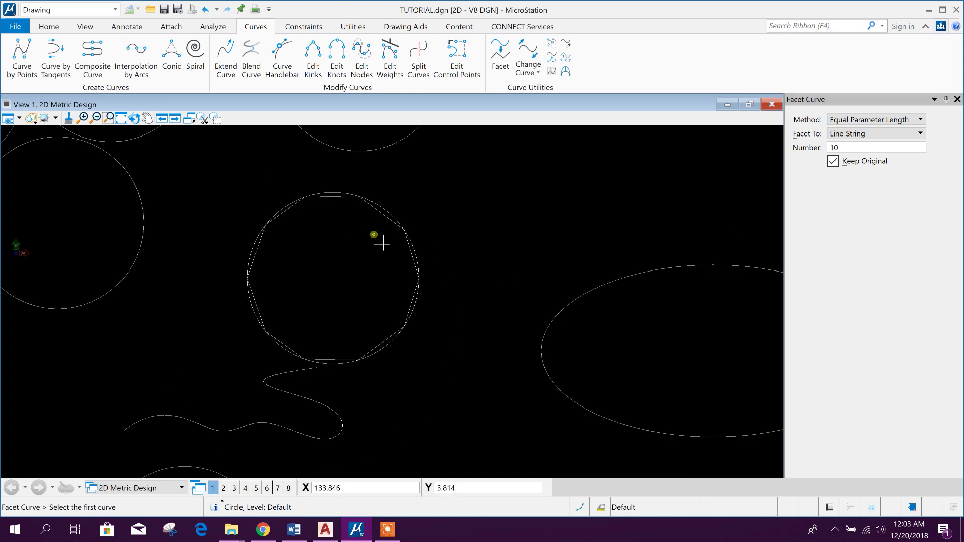
scroll(373, 237, "up", 2)
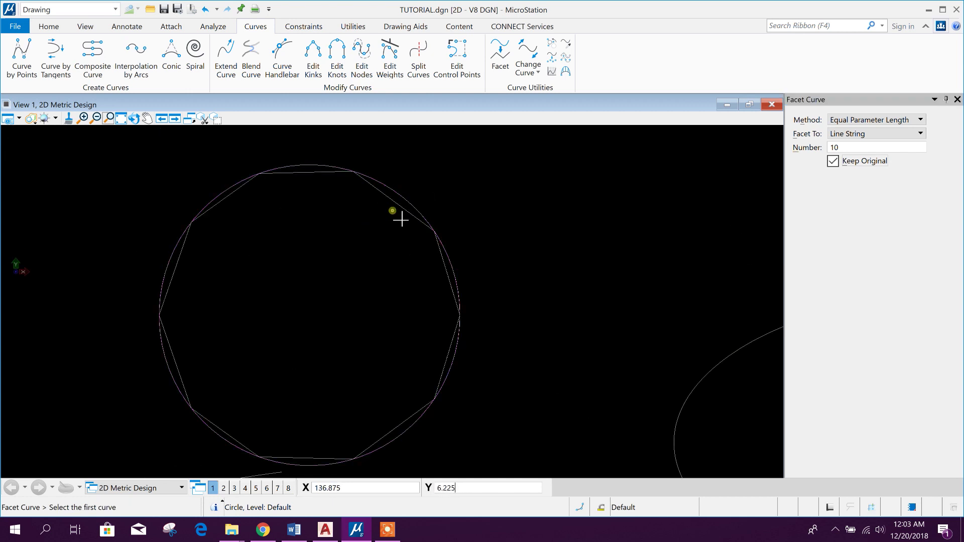
- Undo, turn off Keep Original, and facet the circle into a 10-sided polygon
left_click(206, 9)
left_click(841, 148)
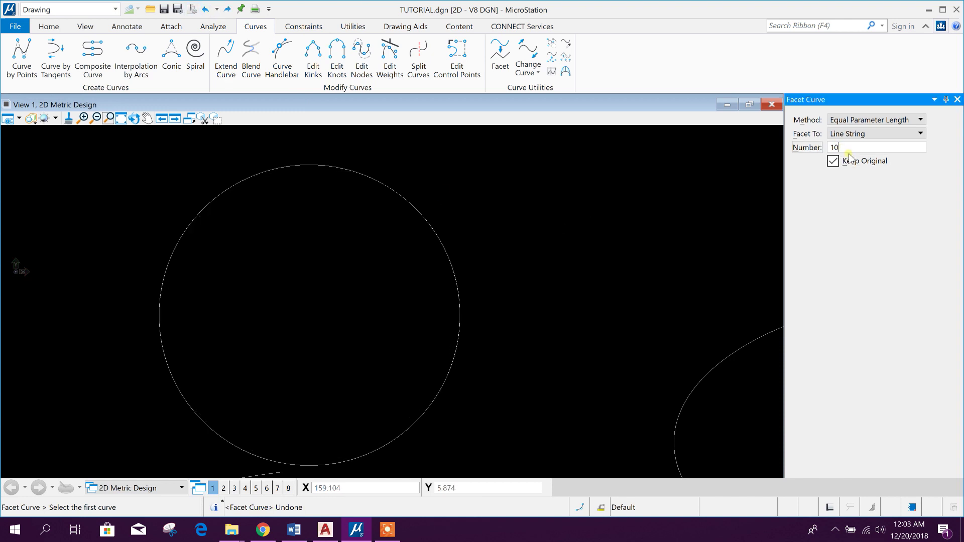
left_click(819, 152)
left_click(834, 161)
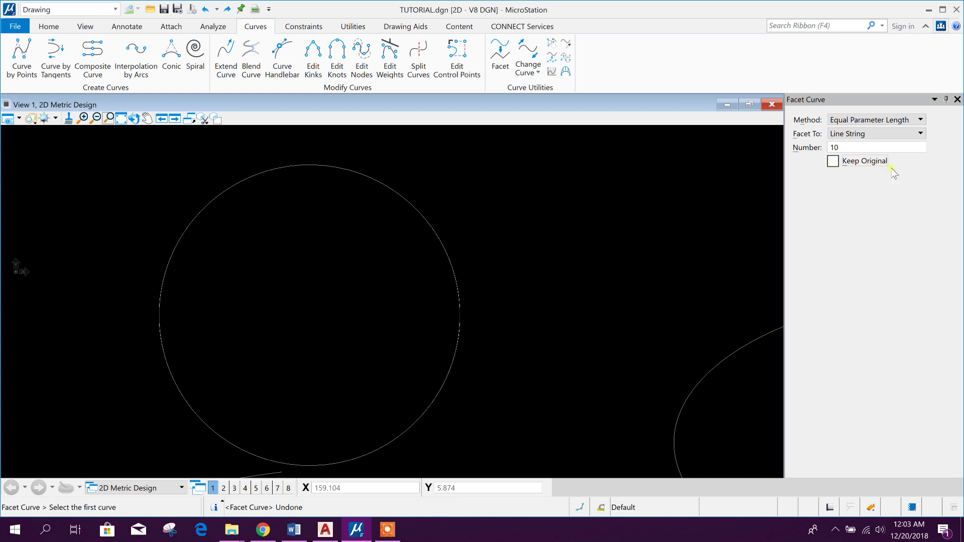
left_click(410, 204)
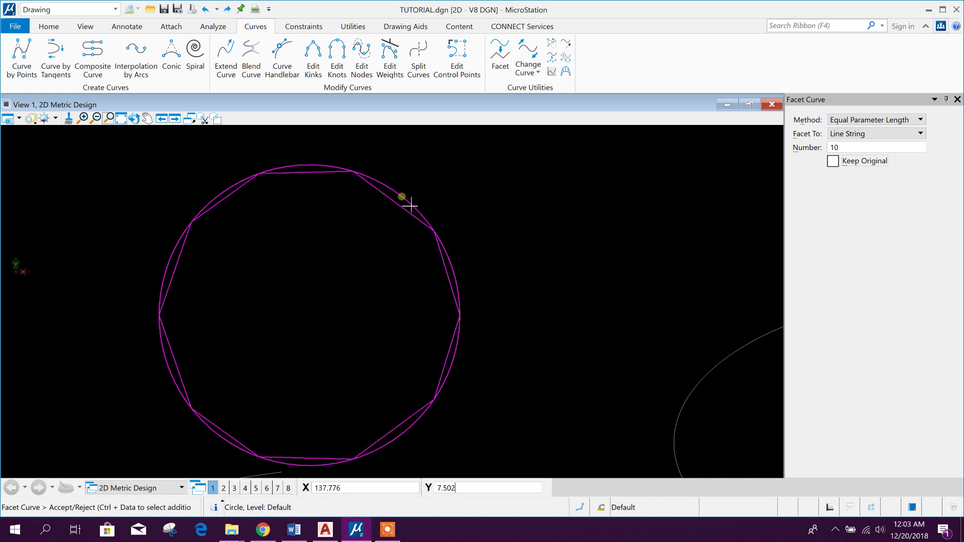
right_click(408, 203)
left_click(420, 214)
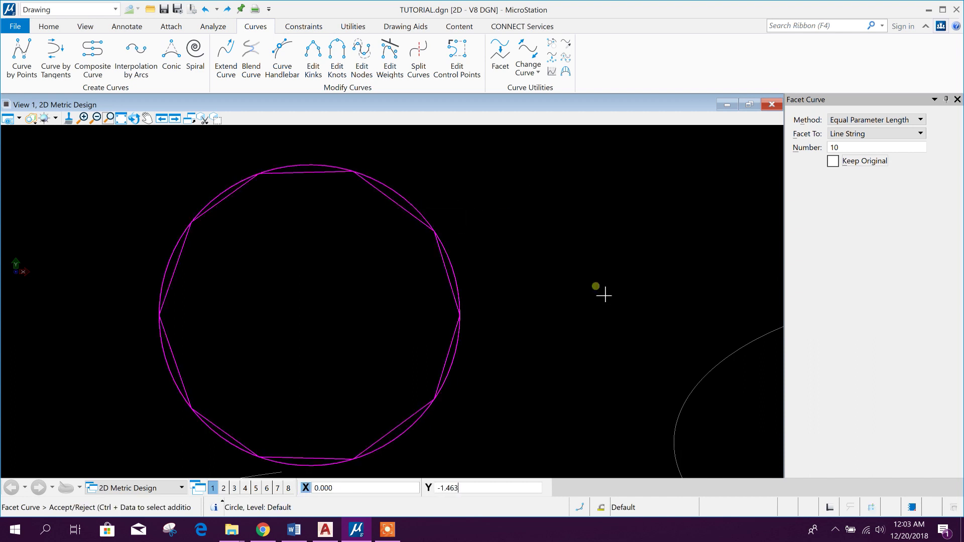
left_click(528, 241)
scroll(465, 273, "down", 2)
middle_click_drag(486, 279, 498, 256)
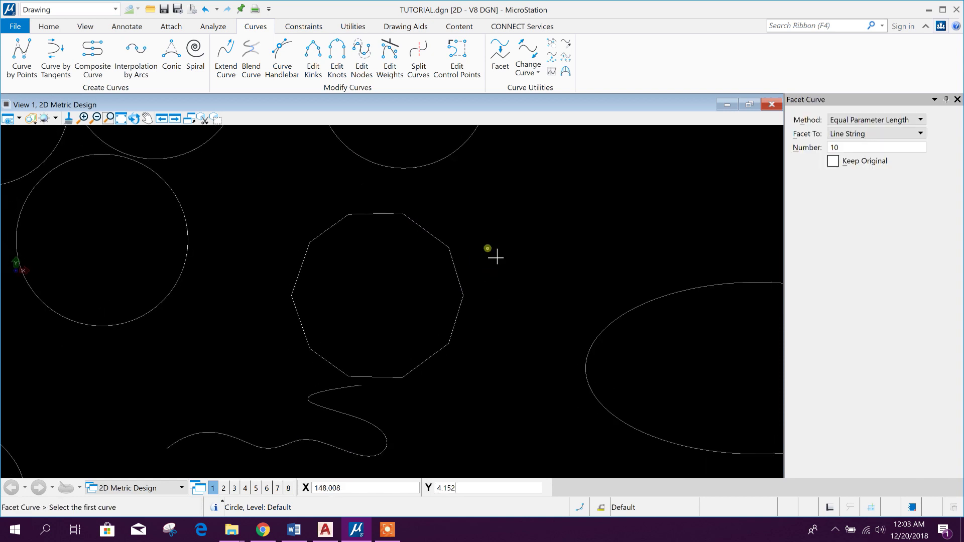
- Undo and facet the middle circle again into a 10-sided line string
left_click(206, 9)
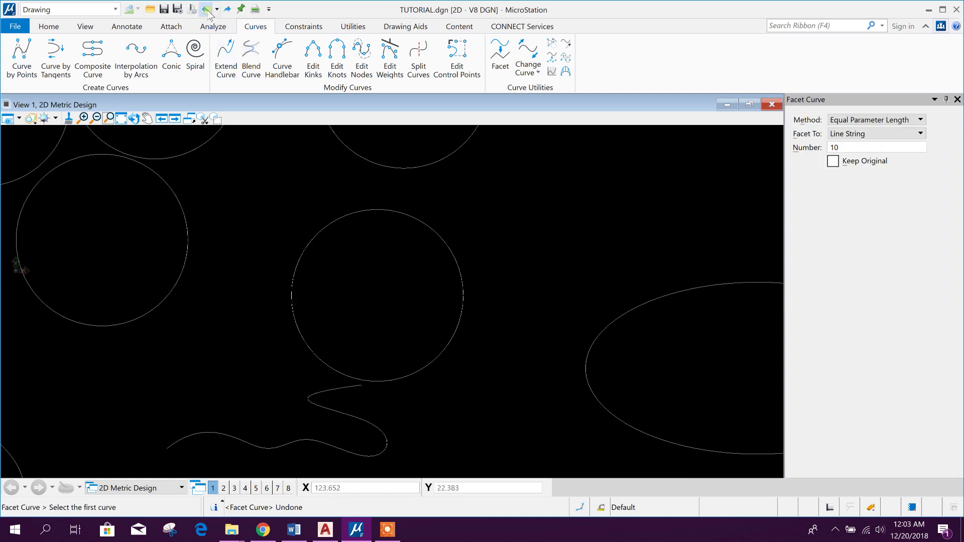
middle_click_drag(515, 242, 510, 248)
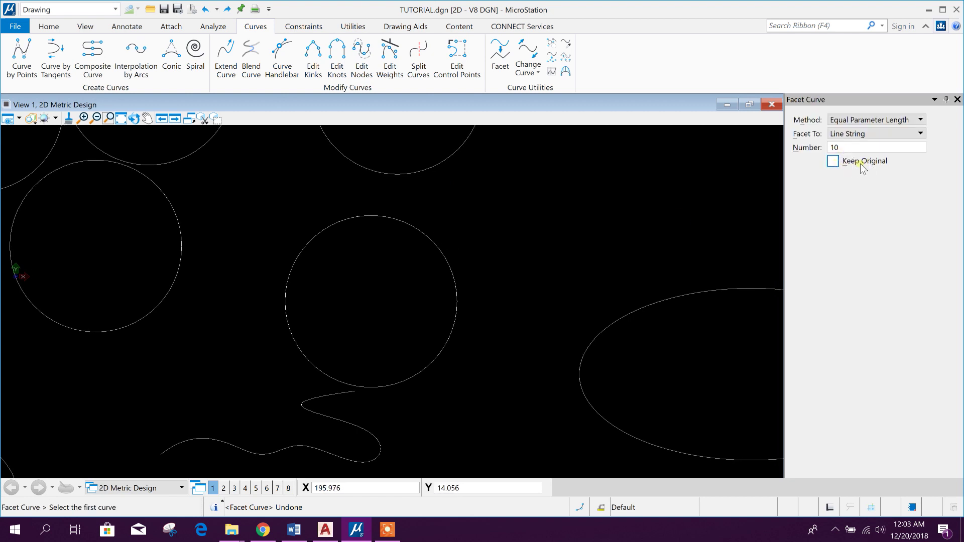
left_click(847, 148)
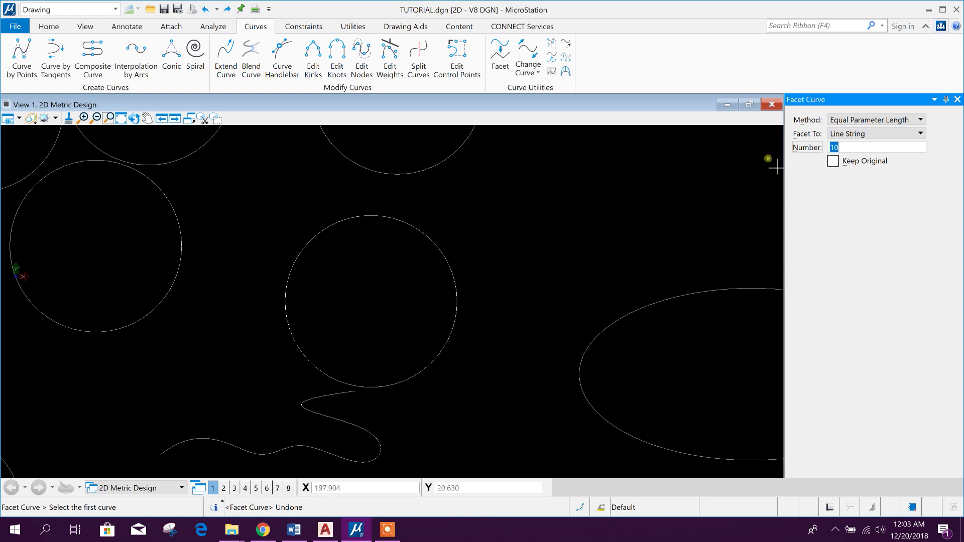
left_click(432, 236)
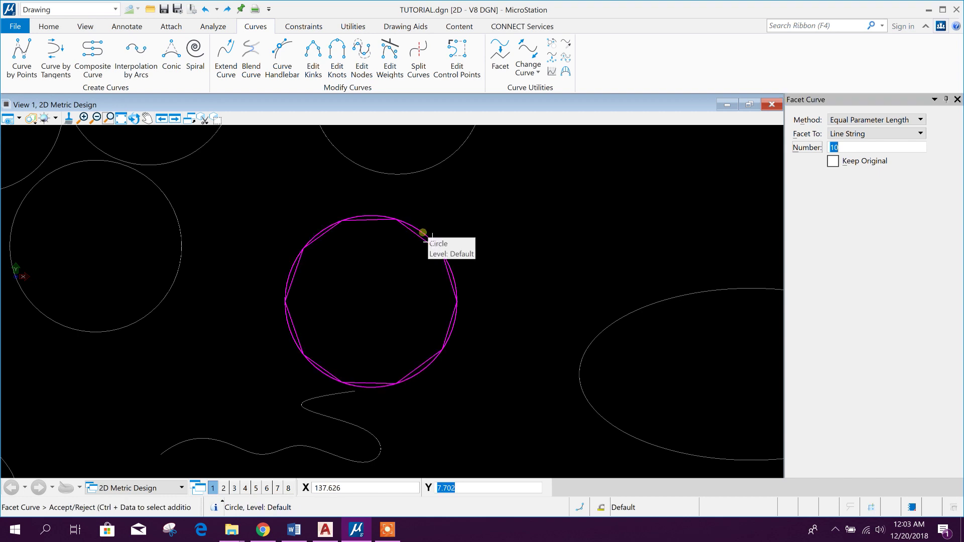
left_click(418, 267)
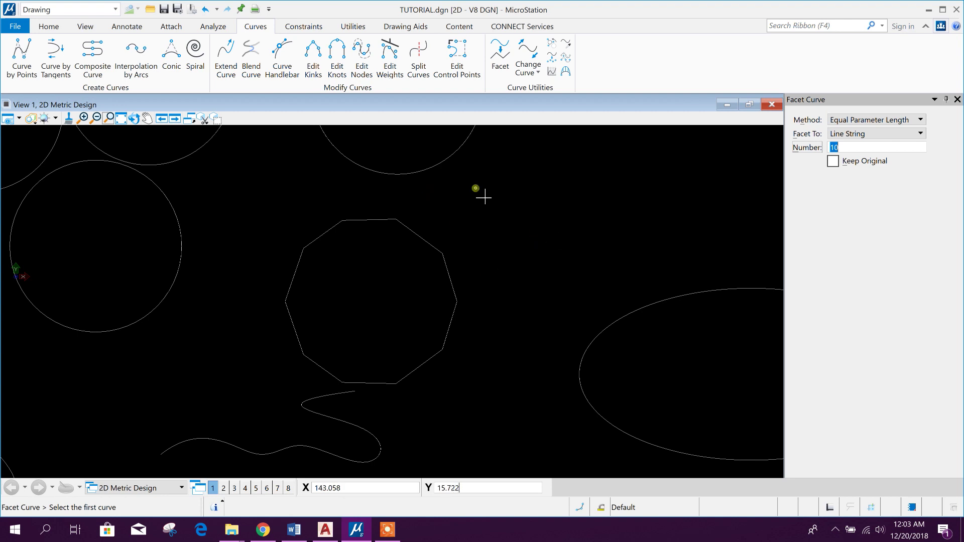
- Pan to frame the lower curves using Element Selection, then restart Facet at 10 segments
left_click(48, 26)
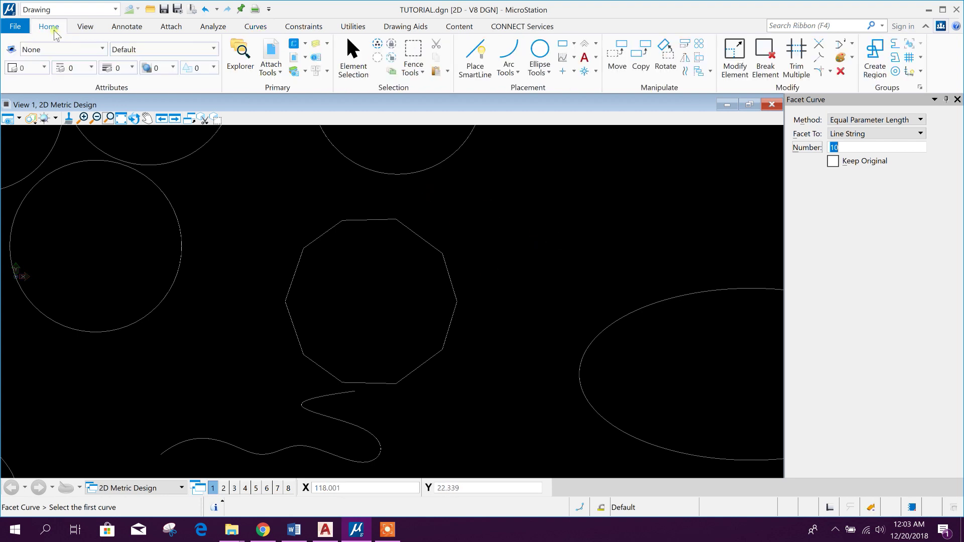
left_click(345, 65)
mouse_move(534, 184)
middle_mouse_down()
mouse_move(525, 210)
mouse_move(556, 241)
mouse_move(536, 280)
mouse_move(523, 269)
mouse_move(519, 223)
middle_mouse_up()
scroll(535, 280, "down", 1)
middle_click_drag(331, 371, 338, 326)
scroll(359, 345, "up", 1)
scroll(361, 345, "down", 1)
mouse_move(495, 324)
middle_mouse_down()
mouse_move(405, 366)
mouse_move(323, 370)
middle_mouse_up()
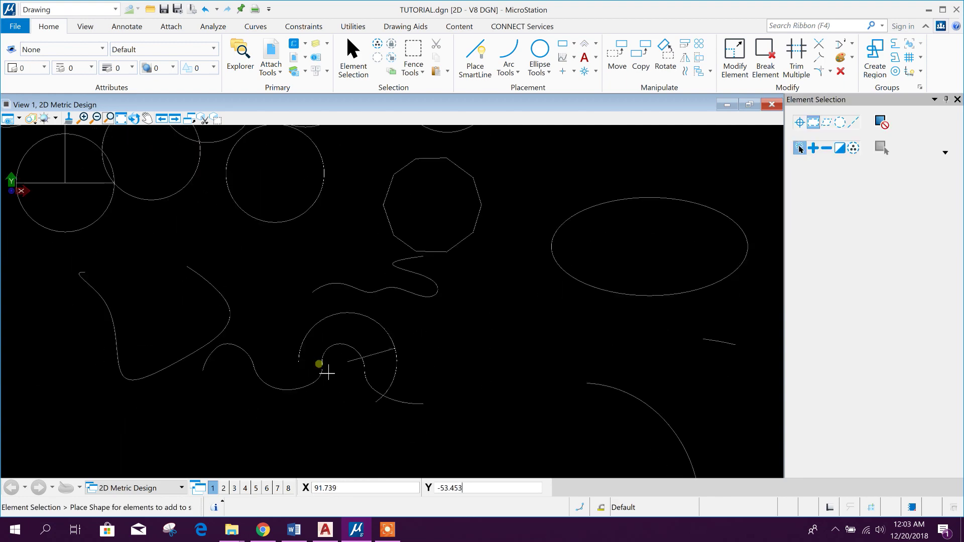
mouse_move(265, 382)
middle_mouse_down()
mouse_move(312, 362)
mouse_move(355, 307)
mouse_move(334, 370)
middle_mouse_up()
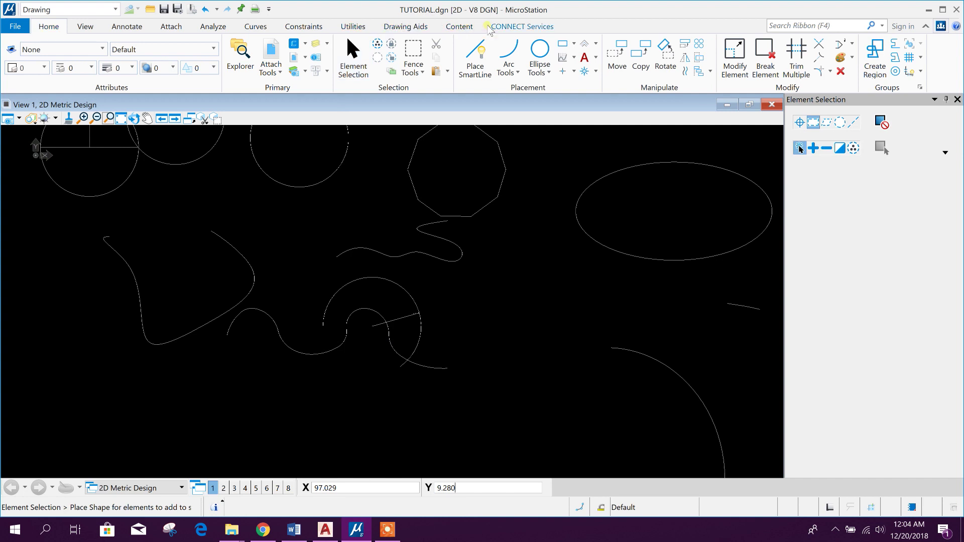
left_click(256, 26)
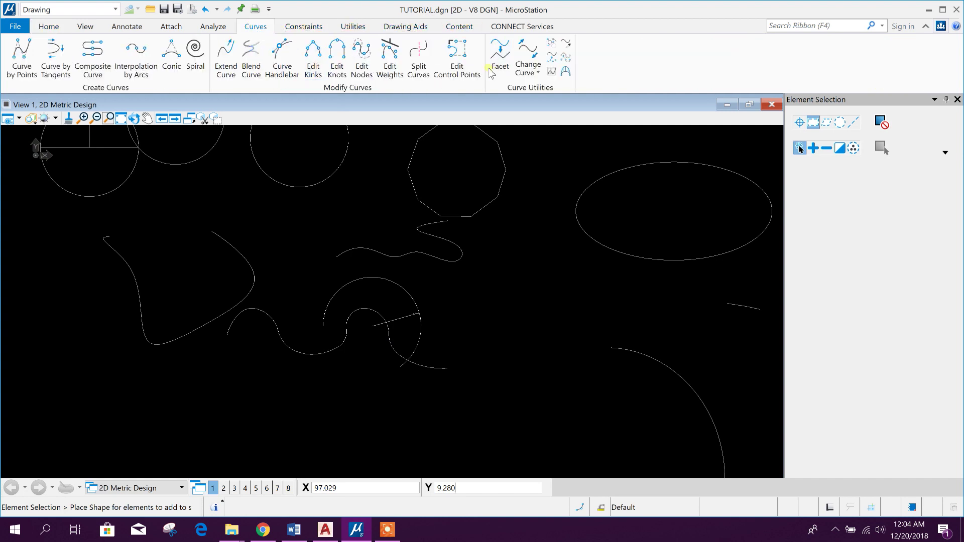
left_click(504, 56)
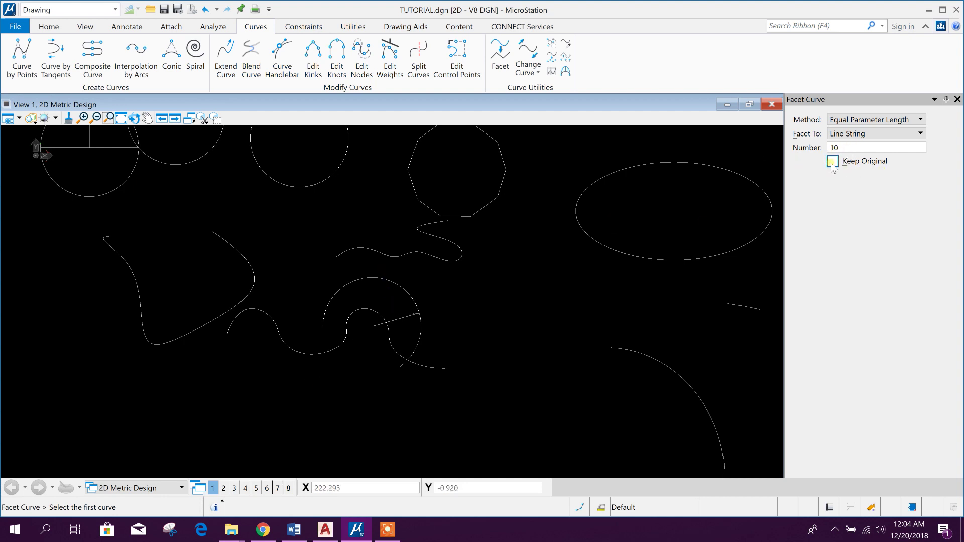
- Facet the wavy arc-interpolated curve into a 15-segment line string
mouse_move(360, 393)
middle_mouse_down()
mouse_move(390, 321)
mouse_move(339, 335)
mouse_move(326, 352)
middle_mouse_up()
scroll(453, 281, "down", 3)
mouse_move(466, 351)
middle_mouse_down()
mouse_move(452, 276)
mouse_move(442, 359)
middle_mouse_up()
scroll(319, 305, "up", 3)
middle_click_drag(302, 291, 313, 353)
middle_click_drag(469, 351, 415, 359)
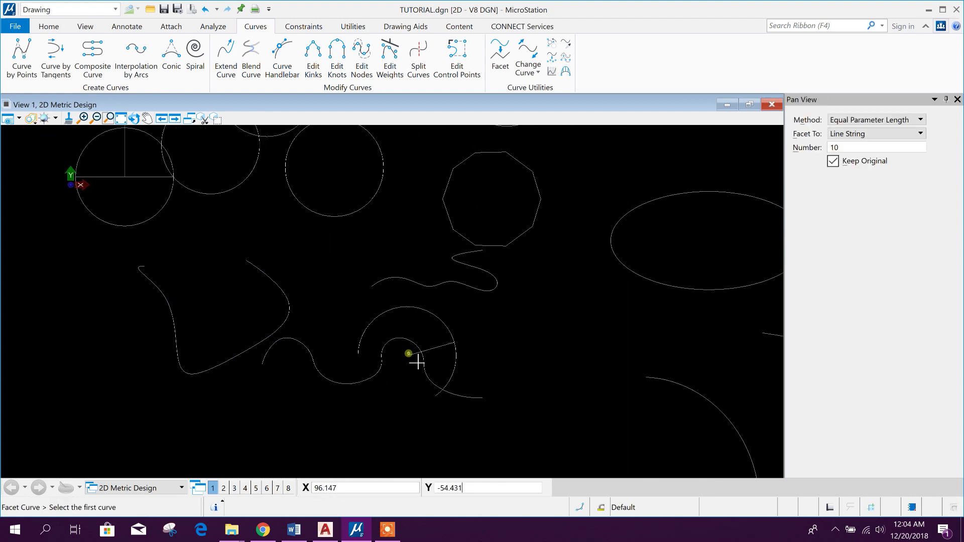
left_click(327, 378)
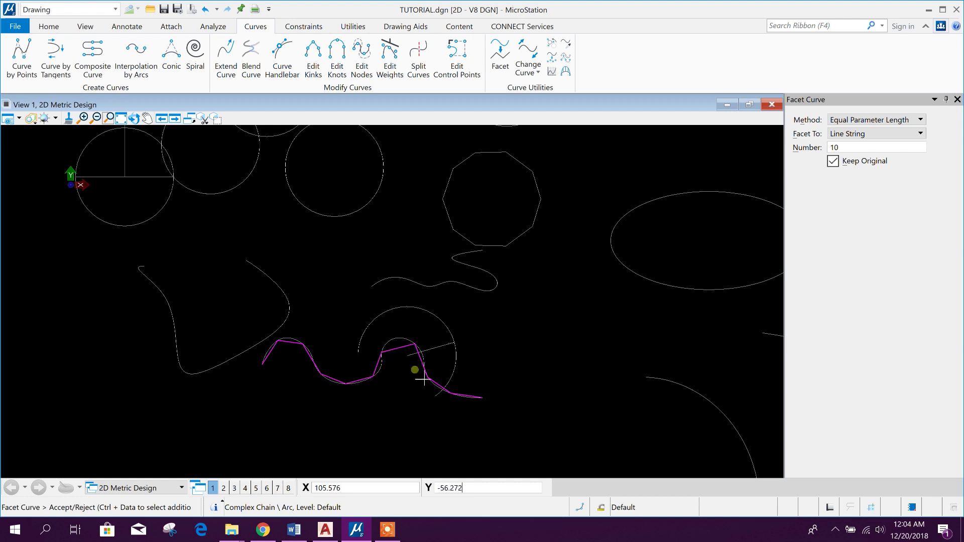
scroll(301, 371, "up", 2)
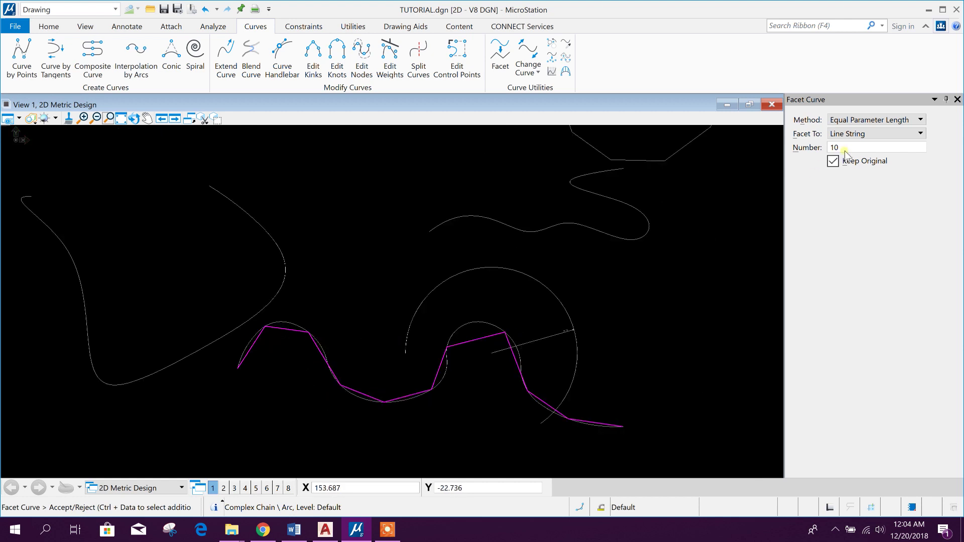
left_click(800, 149)
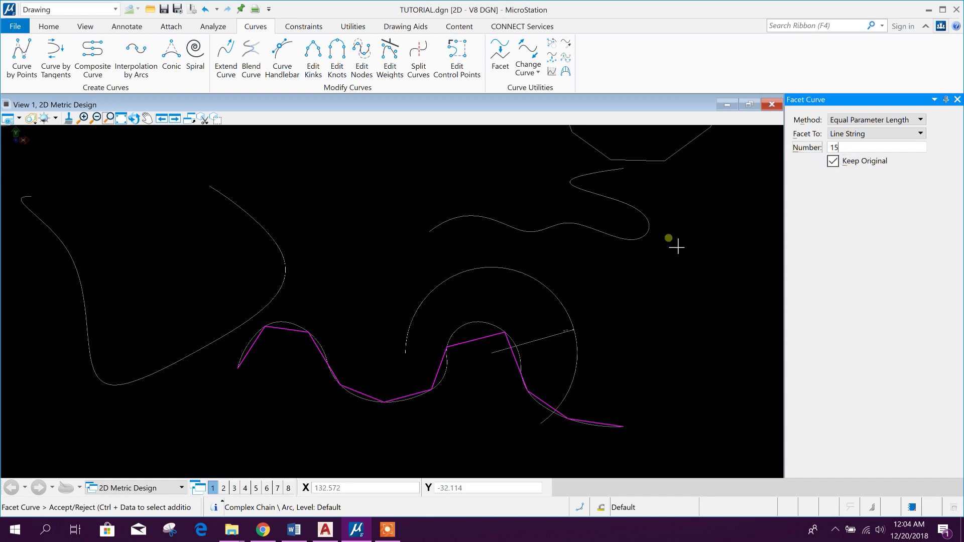
type("15")
left_click(485, 331)
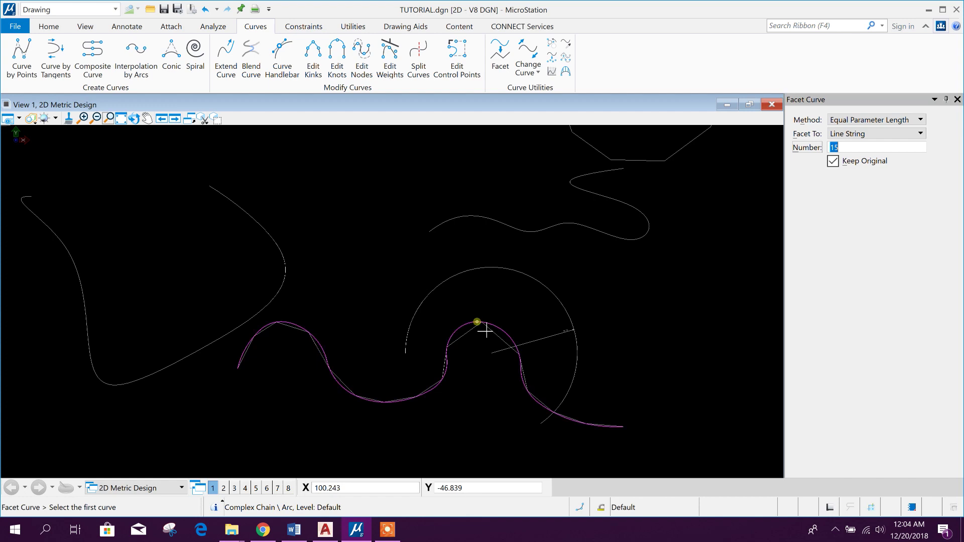
- Zoom and pan to inspect the 15-segment line string along the wavy curve
middle_click_drag(486, 390, 458, 365)
scroll(449, 366, "up", 1)
scroll(439, 359, "down", 2)
scroll(452, 355, "down", 3)
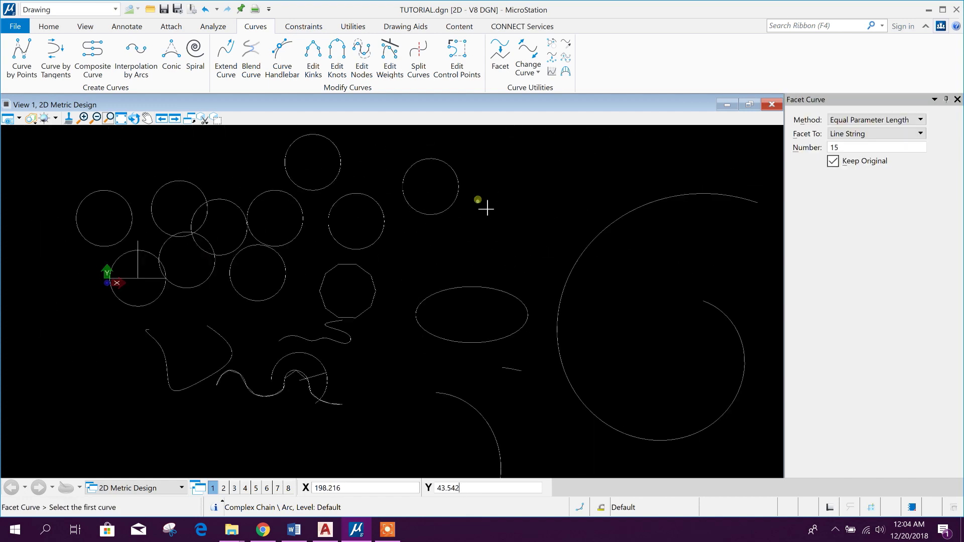
middle_click_drag(490, 235, 493, 225)
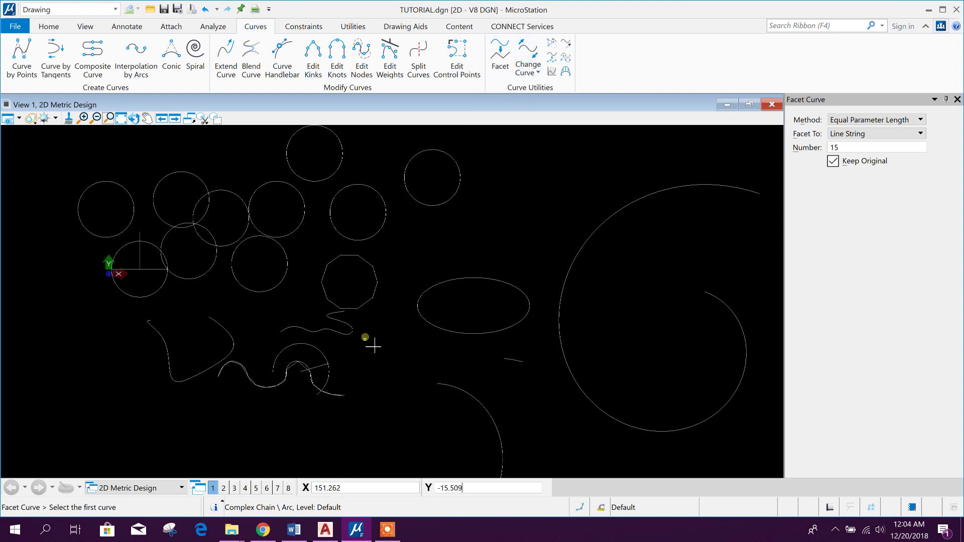
scroll(370, 397, "up", 5)
mouse_move(338, 323)
middle_mouse_down()
mouse_move(316, 233)
mouse_move(353, 257)
middle_mouse_up()
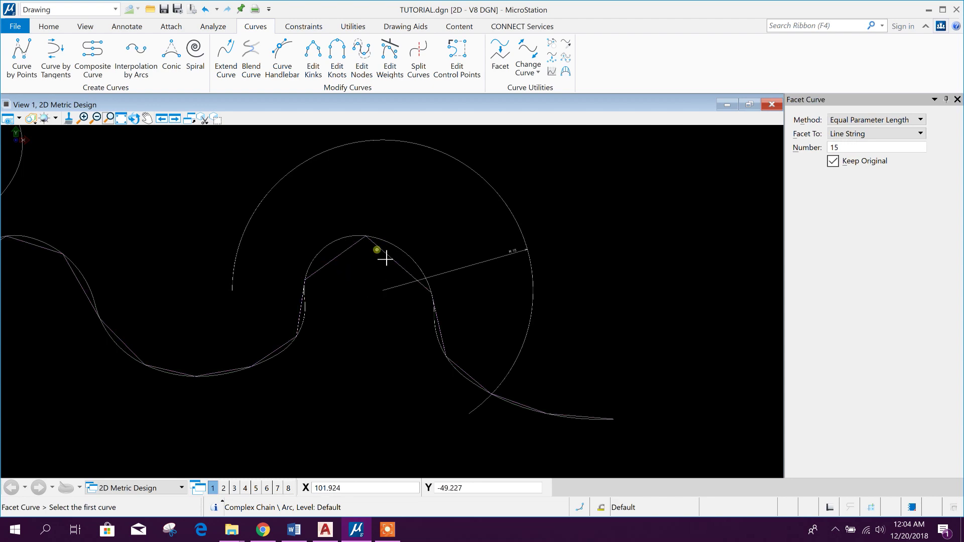
mouse_move(346, 403)
middle_mouse_down()
mouse_move(367, 365)
mouse_move(368, 470)
middle_mouse_up()
- Switch to AutoCAD and draw a five-point spline through fit points
left_click(354, 534)
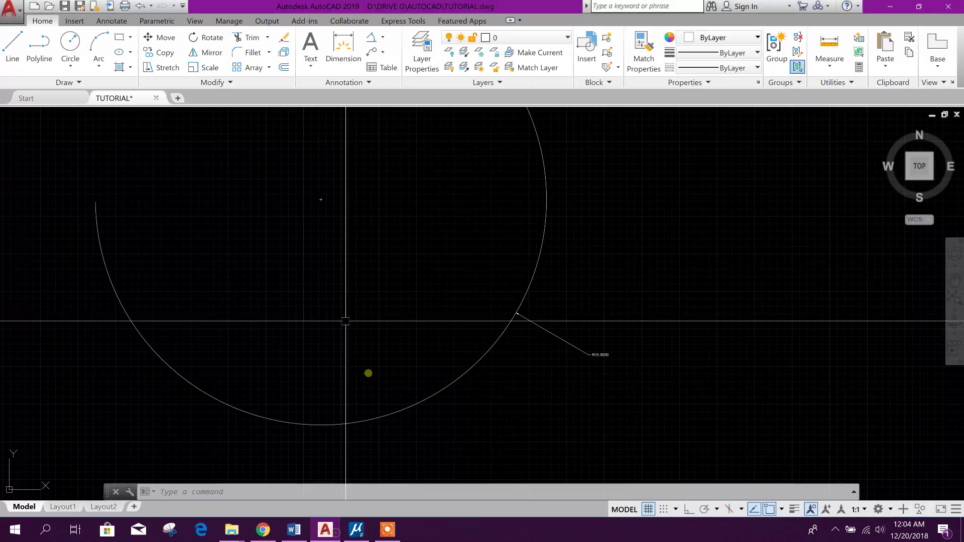
scroll(365, 333, "down", 3)
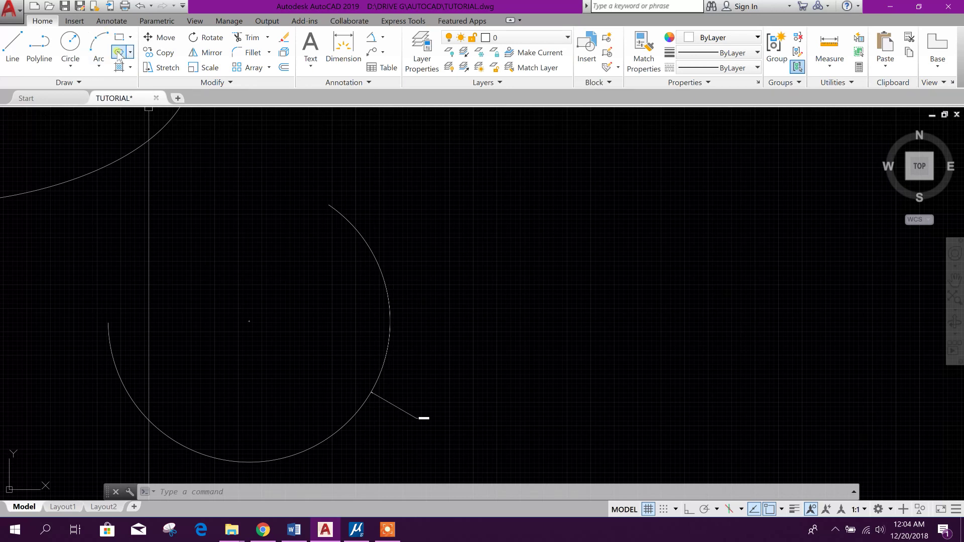
left_click(98, 64)
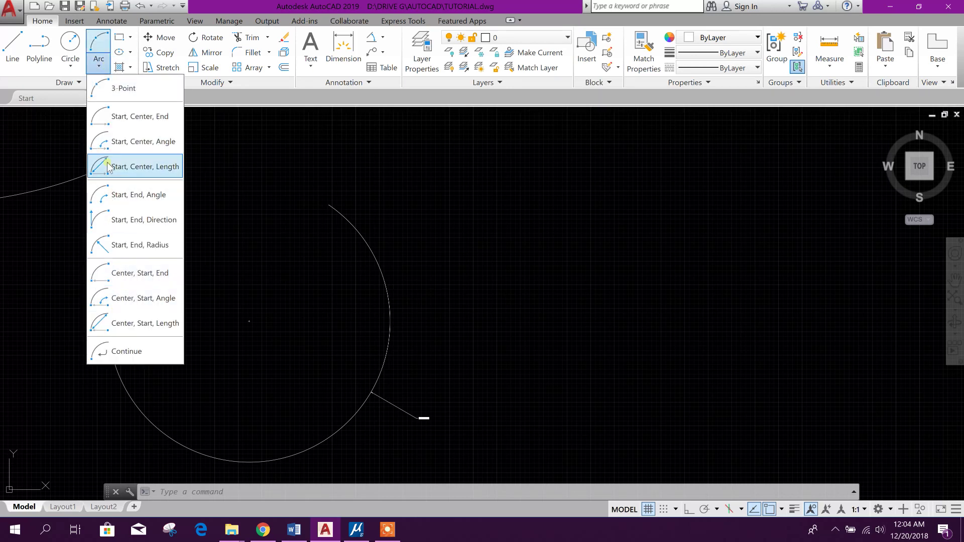
left_click(83, 85)
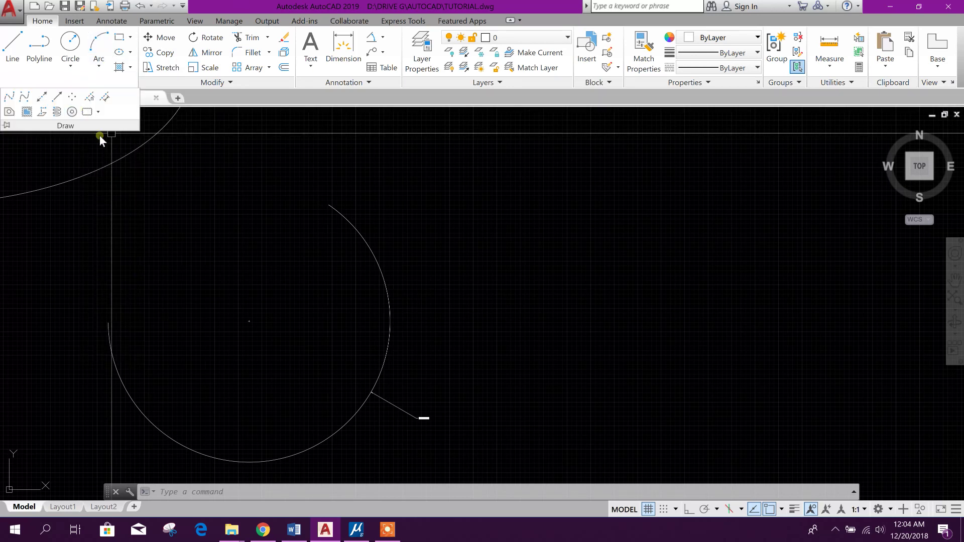
left_click(10, 96)
left_click(442, 242)
left_click(502, 294)
left_click(564, 268)
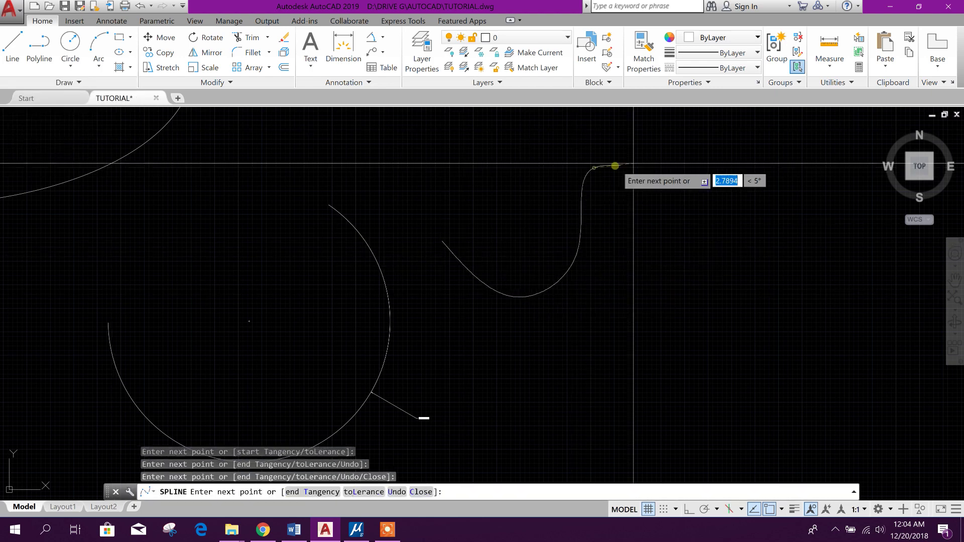
left_click(594, 168)
left_click(792, 255)
right_click(792, 254)
left_click(809, 260)
- Draw a second spline defined by six control vertices
middle_click_drag(134, 305, 121, 333)
left_click(64, 82)
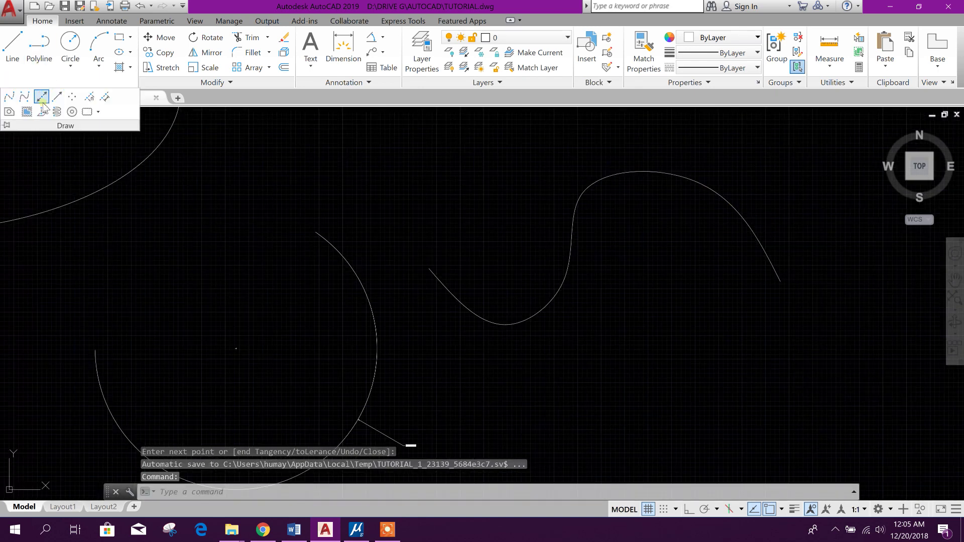
left_click(26, 97)
left_click(297, 233)
left_click(327, 150)
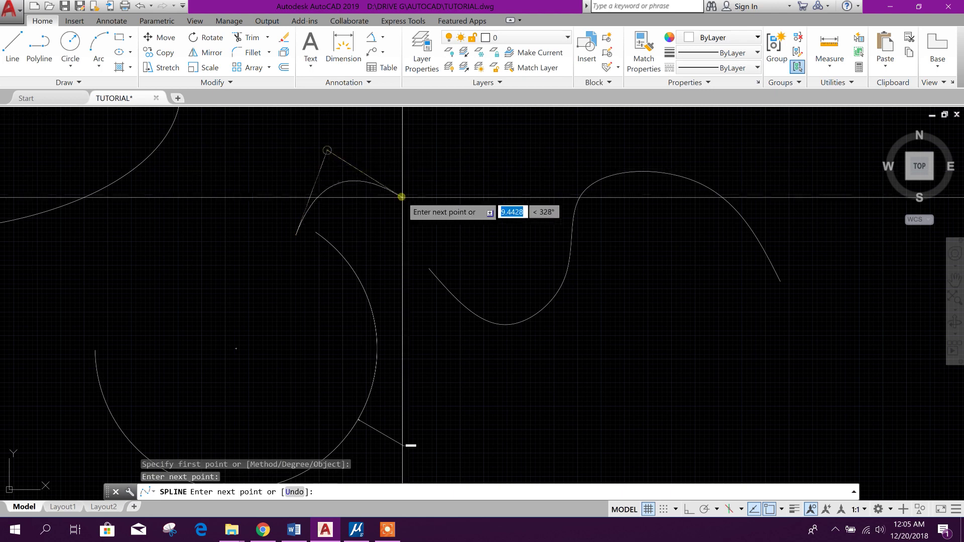
left_click(405, 201)
left_click(425, 136)
middle_click_drag(421, 169, 374, 306)
left_click(423, 210)
left_click(509, 264)
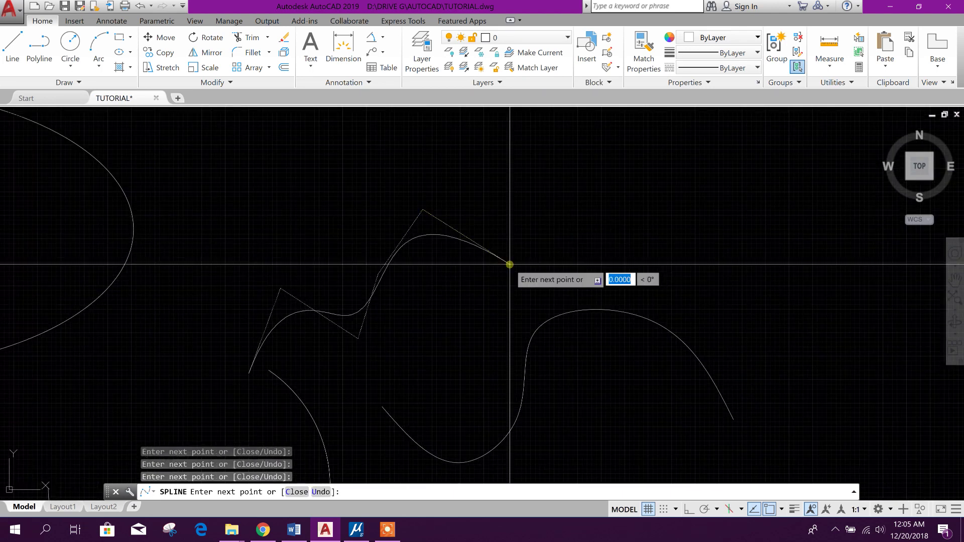
right_click(533, 211)
left_click(548, 221)
left_click(77, 82)
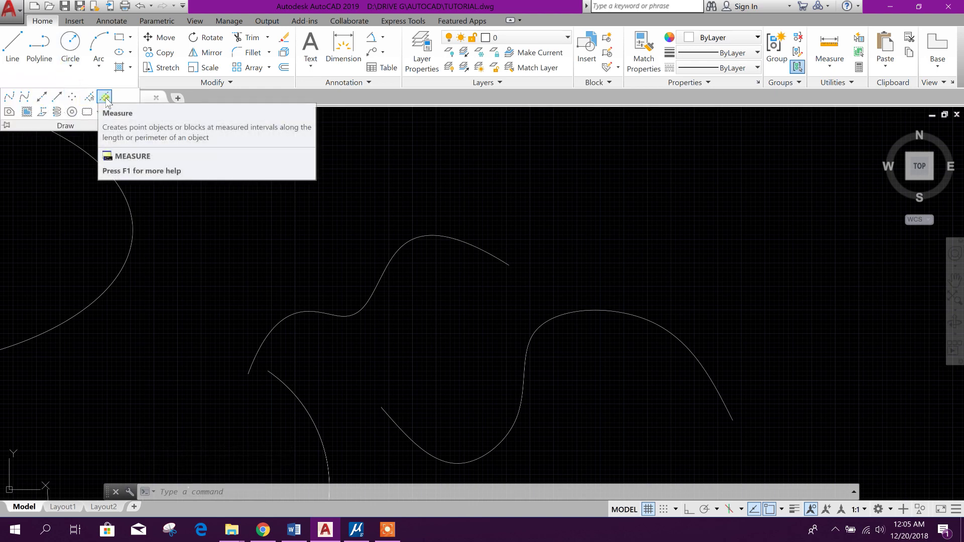
- Draw a first helix by picking its base centre, base radius, top radius and height
left_click(58, 115)
left_click(240, 216)
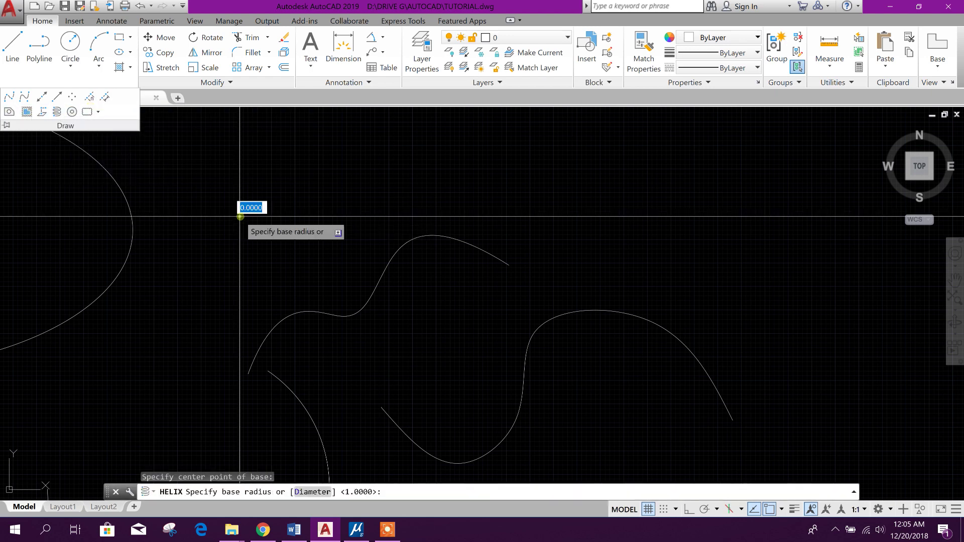
left_click(305, 183)
left_click(353, 271)
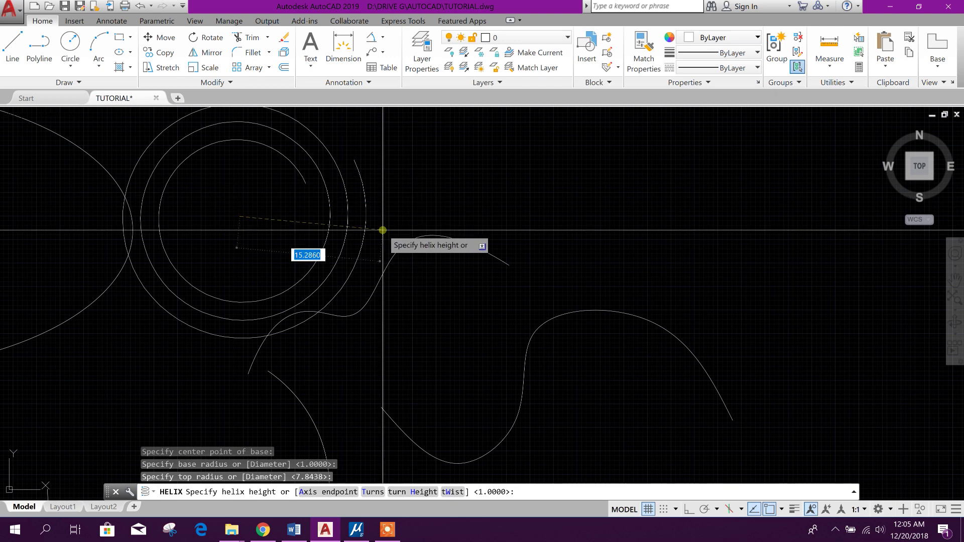
left_click(477, 286)
- Draw a second helix beside the splines, accepting the default height
middle_click_drag(340, 344, 315, 377)
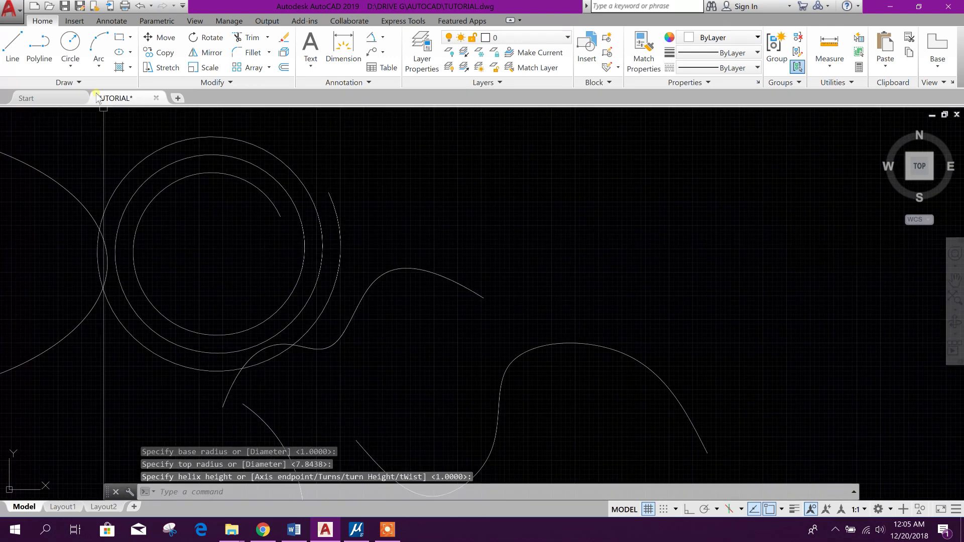
left_click(65, 82)
left_click(60, 115)
middle_click_drag(487, 178, 405, 225)
left_click(405, 226)
left_click(467, 250)
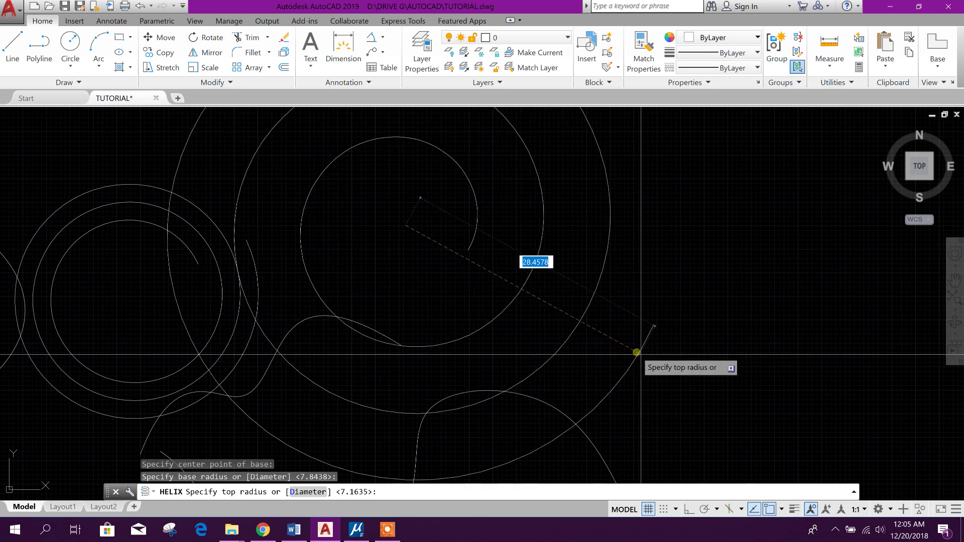
left_click(658, 367)
right_click(481, 279)
left_click(499, 282)
- Zoom and pan around the drawing to review the helixes, circles and ellipse
scroll(376, 254, "down", 6)
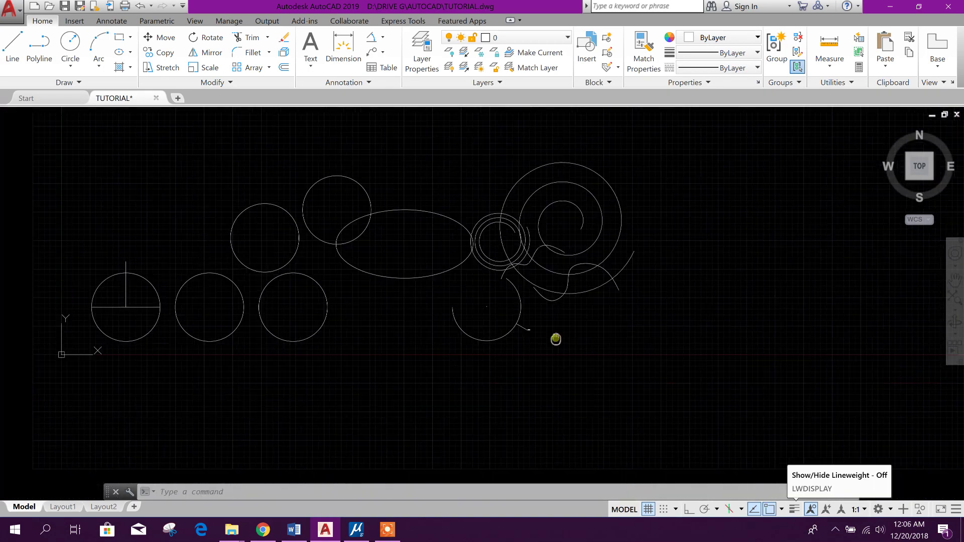
scroll(442, 349, "up", 3)
scroll(501, 378, "down", 2)
mouse_move(530, 350)
middle_mouse_down()
mouse_move(501, 378)
mouse_move(571, 339)
middle_mouse_up()
scroll(481, 371, "up", 2)
scroll(571, 338, "down", 2)
middle_click_drag(484, 360, 514, 334)
scroll(303, 284, "up", 2)
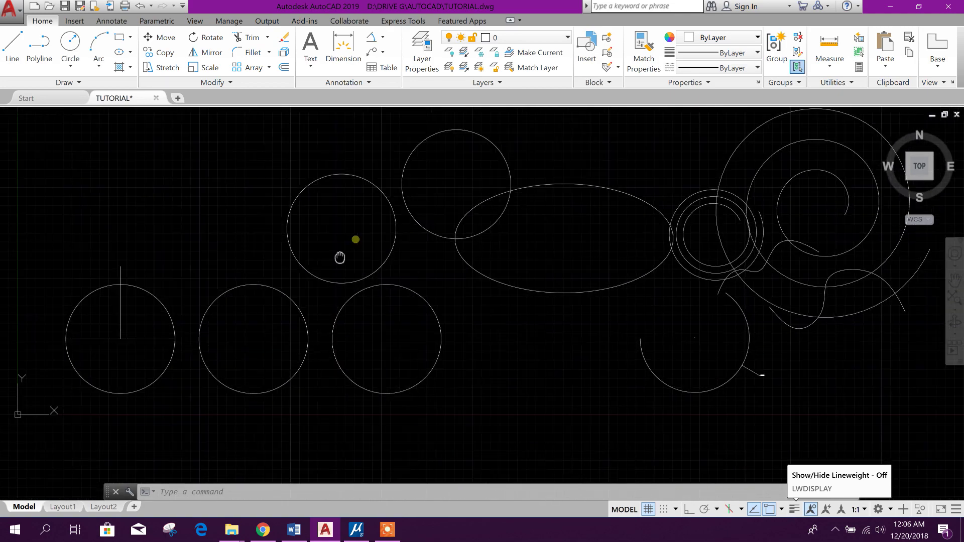
middle_click_drag(338, 258, 270, 319)
scroll(442, 267, "down", 1)
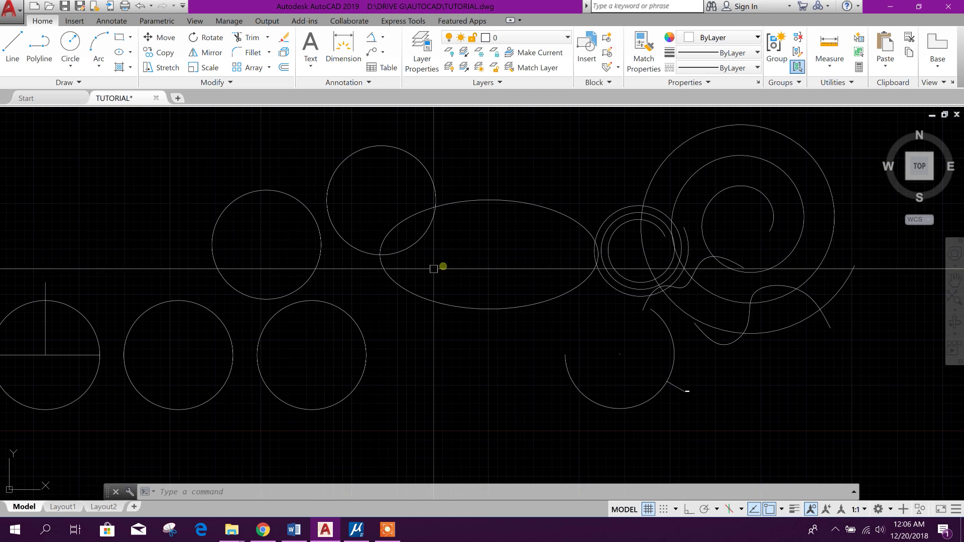
scroll(401, 372, "down", 2)
mouse_move(421, 370)
middle_mouse_down()
mouse_move(468, 374)
mouse_move(458, 361)
mouse_move(446, 381)
middle_mouse_up()
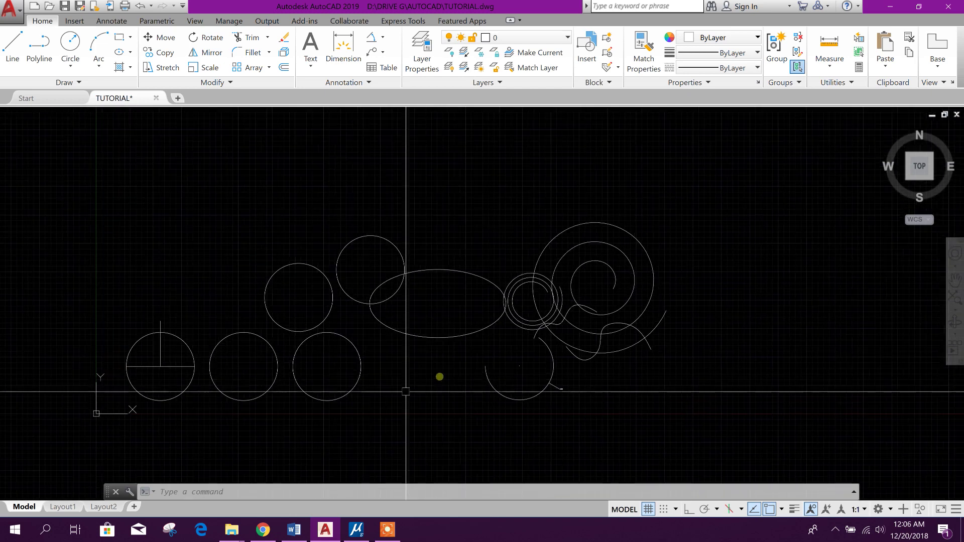